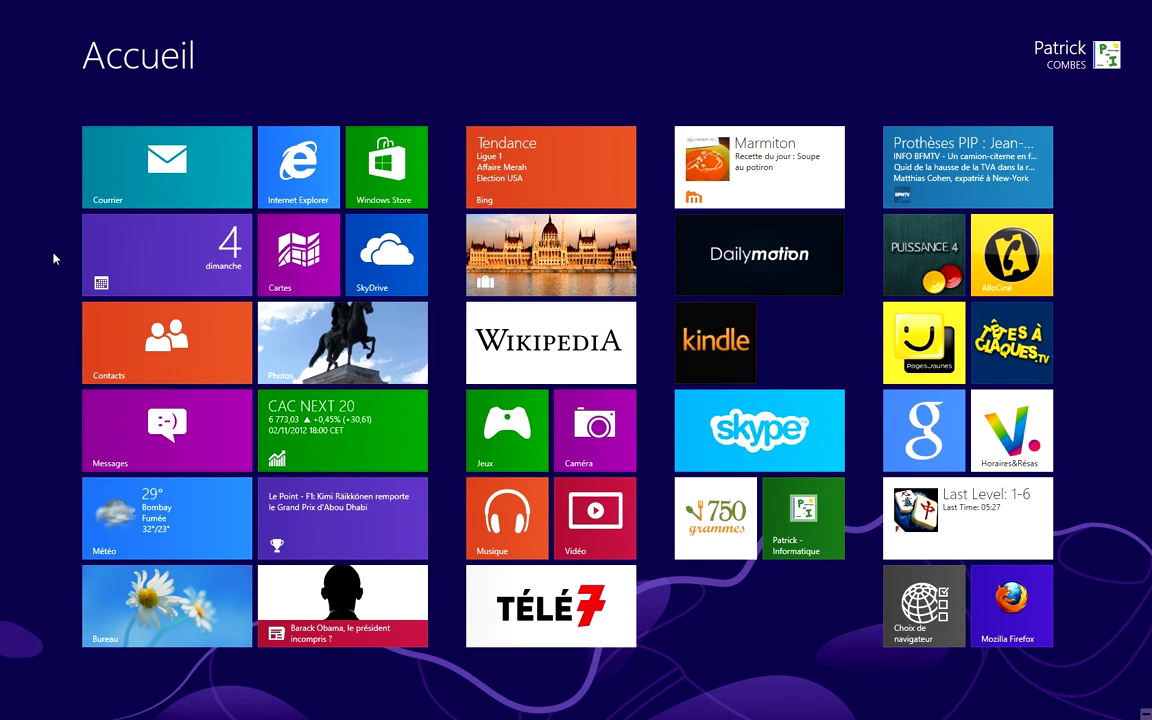
- Open the Calendar app and browse the months ahead to March 2013, returning to November 2012
click(176, 268)
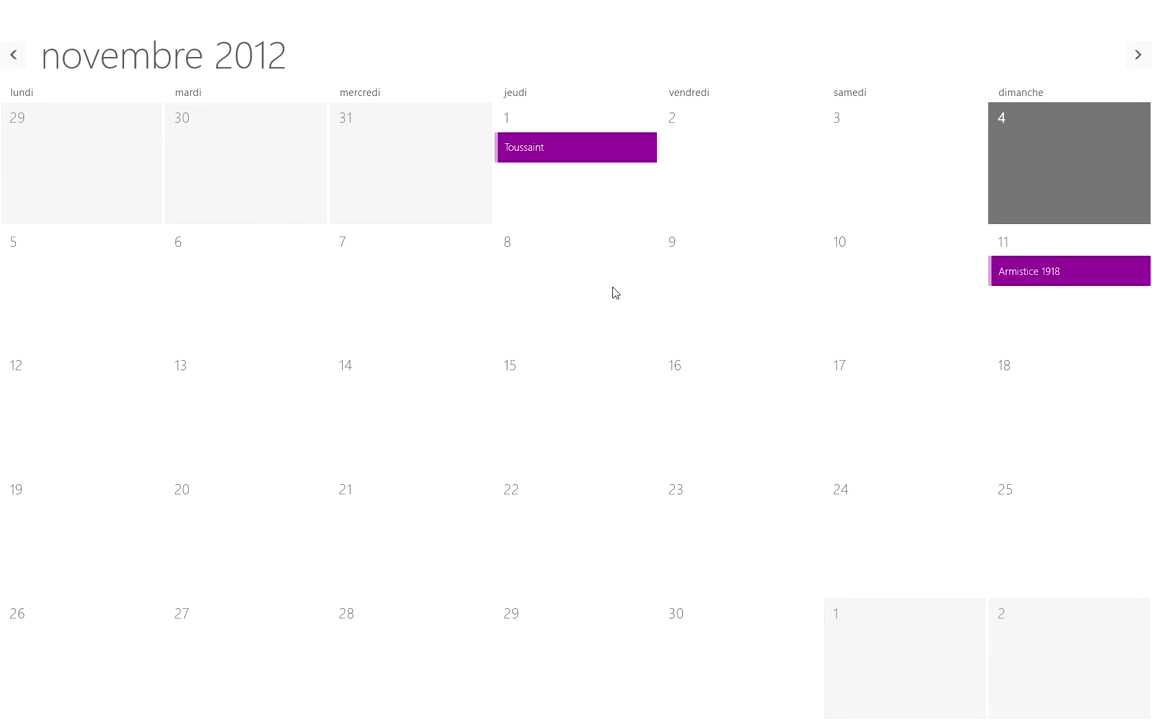
scroll(614, 292, down, 1)
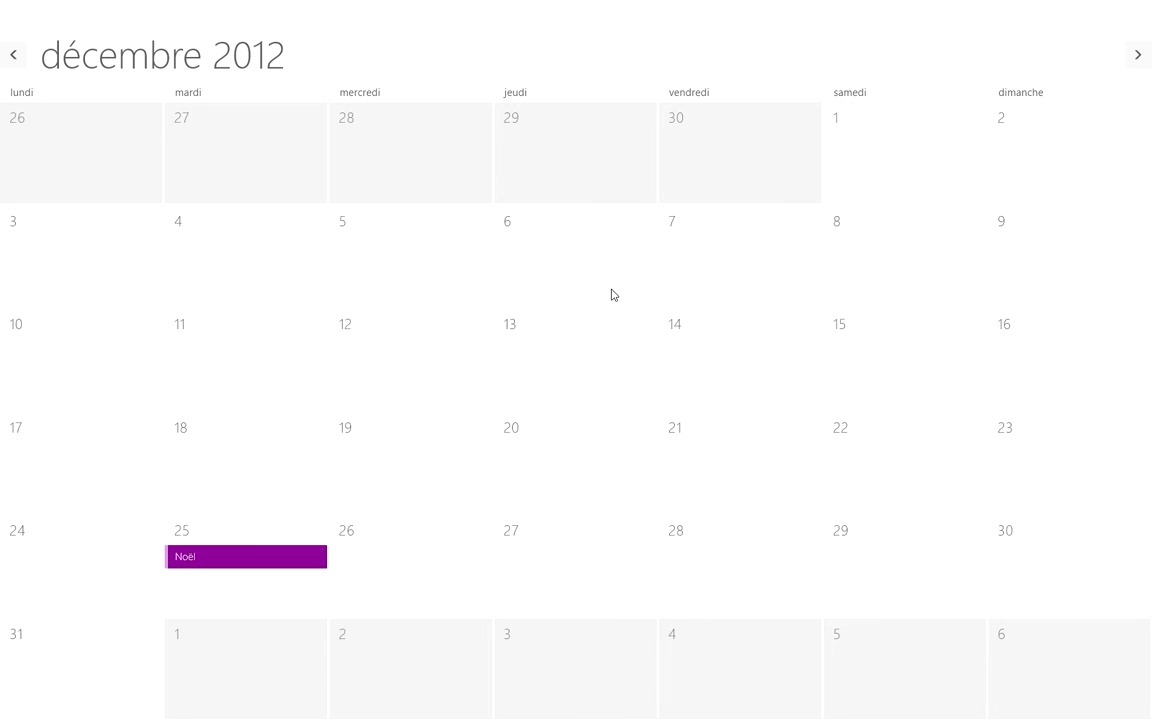
scroll(614, 293, down, 2)
scroll(614, 294, up, 1)
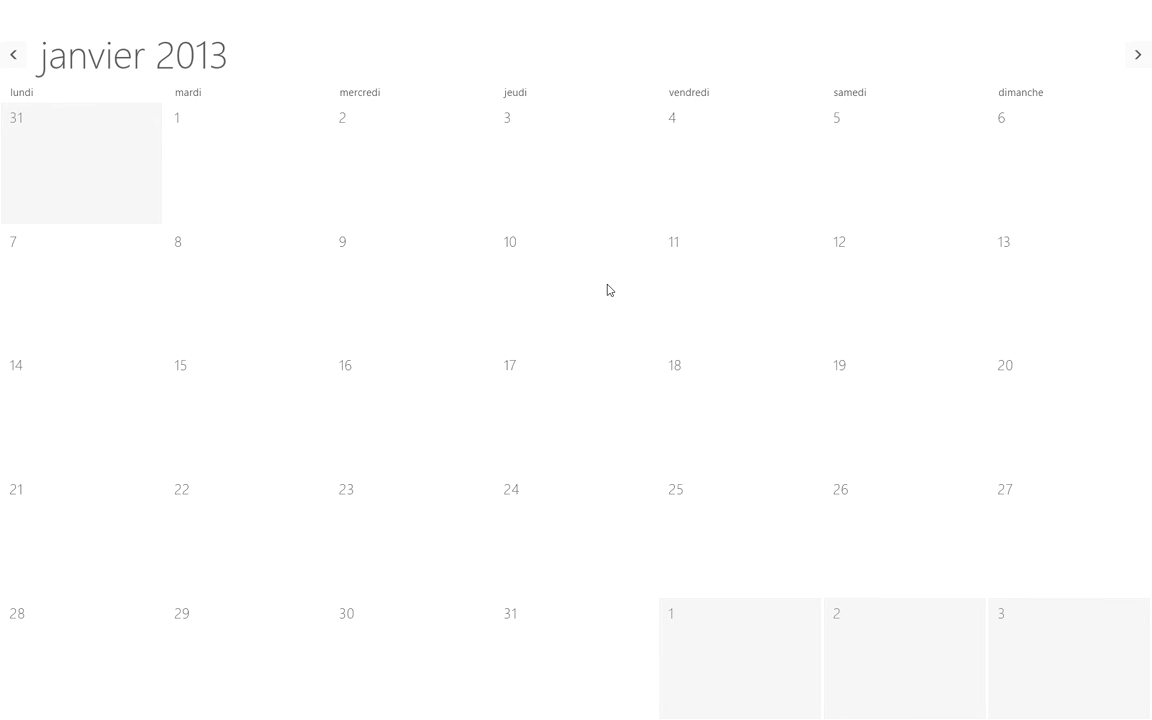
click(1137, 56)
click(1137, 58)
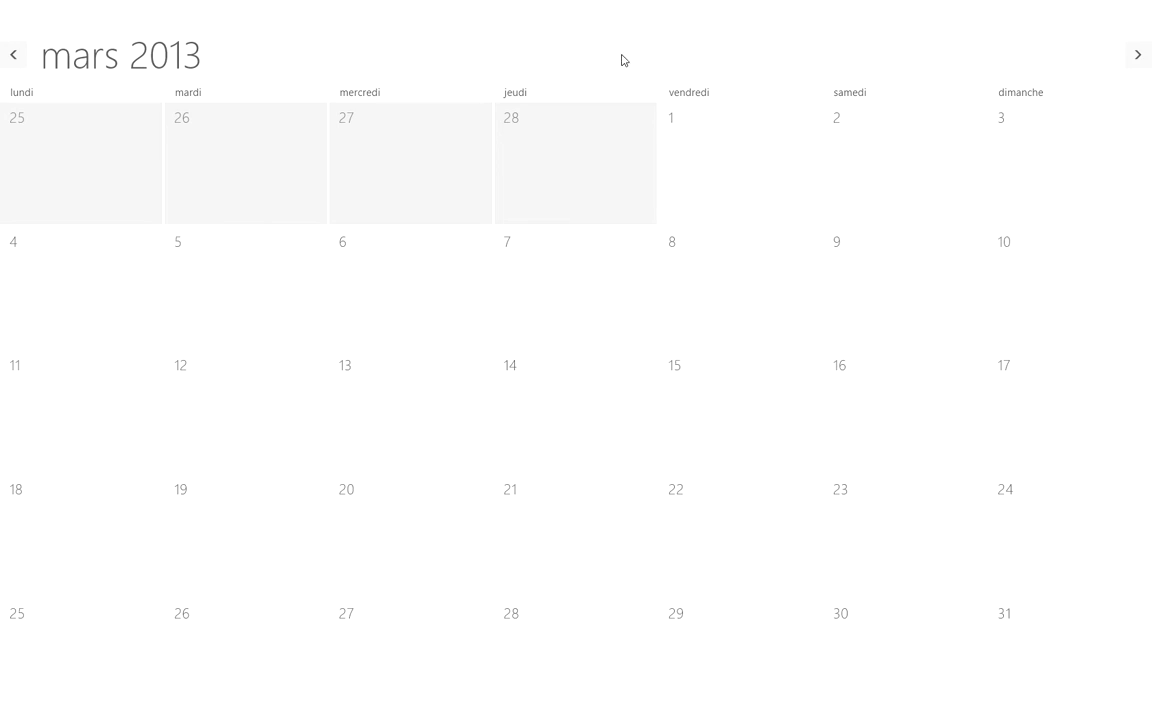
click(12, 58)
click(9, 60)
click(11, 59)
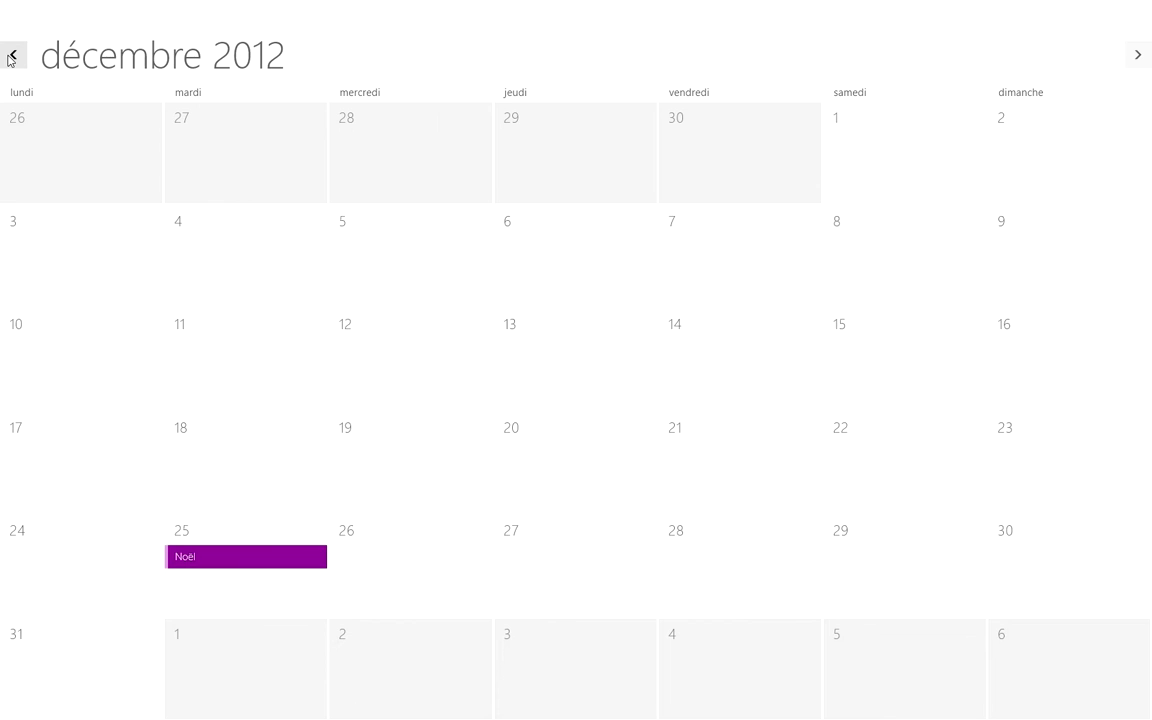
click(11, 59)
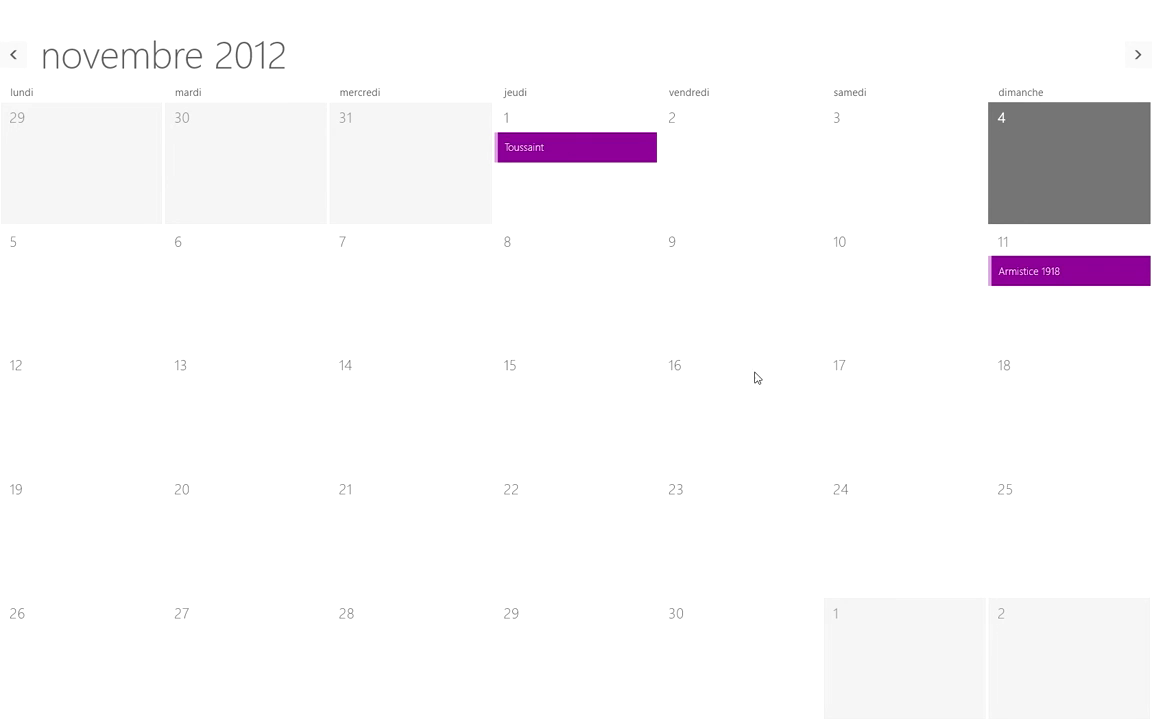
- Create a new calendar event and set its date to 9 December 2012
right_click(657, 261)
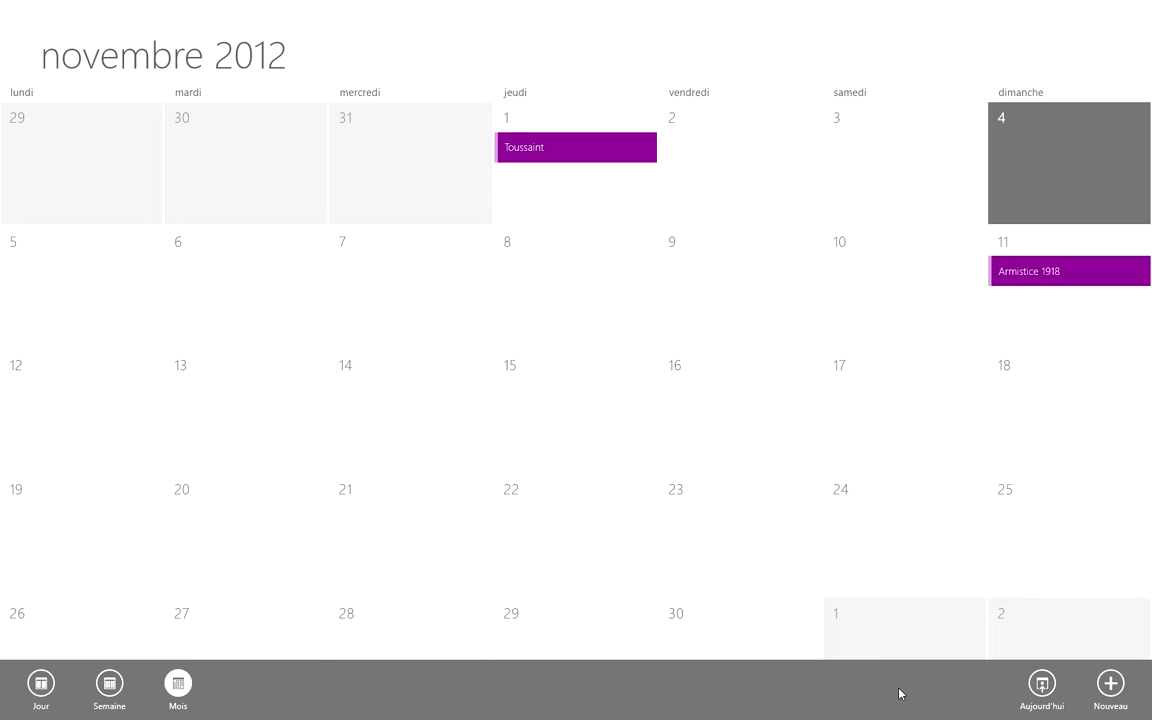
click(1111, 686)
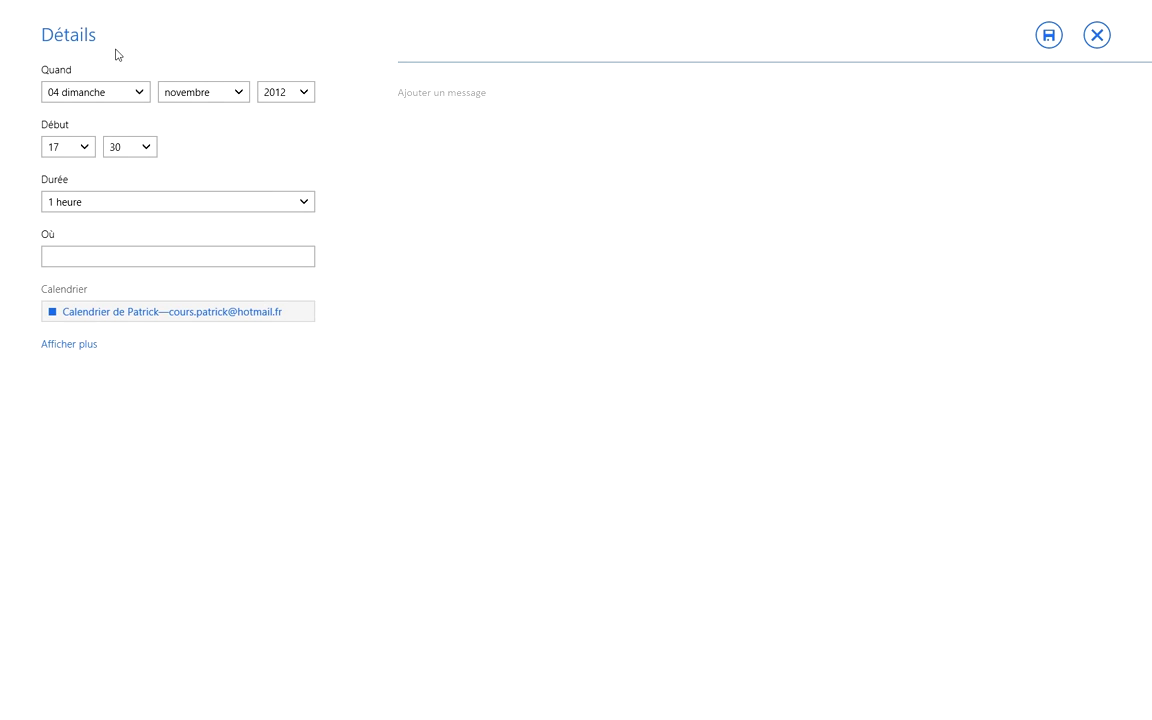
click(99, 100)
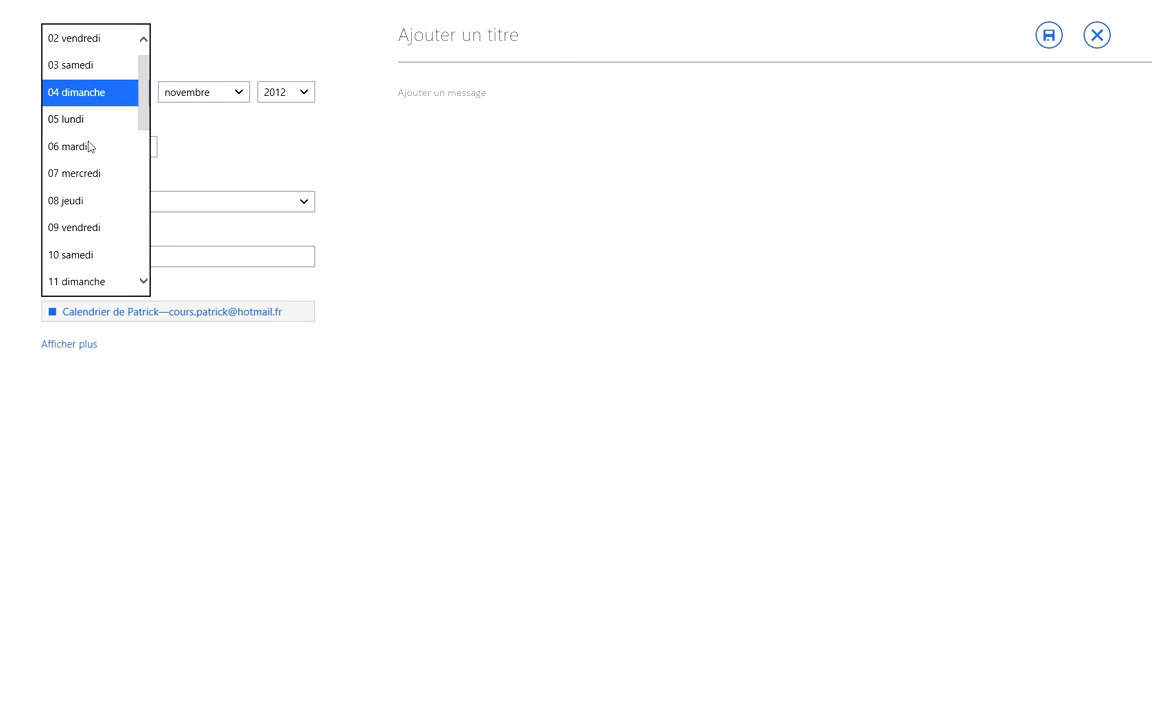
click(80, 228)
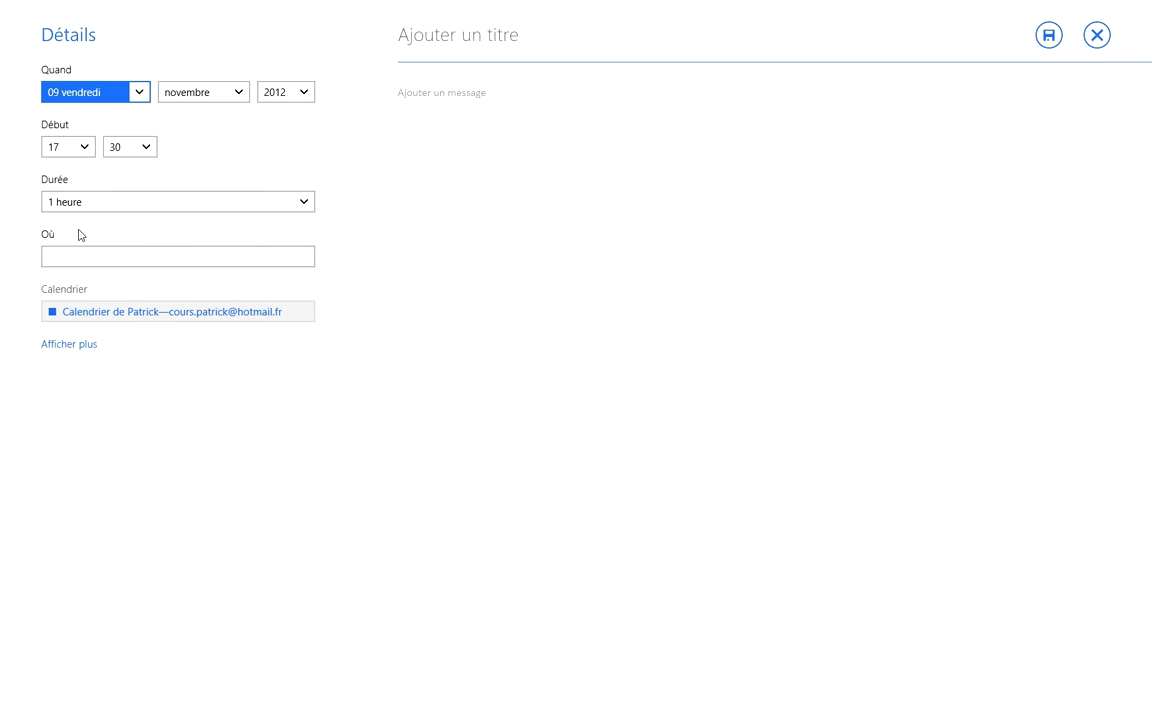
click(237, 93)
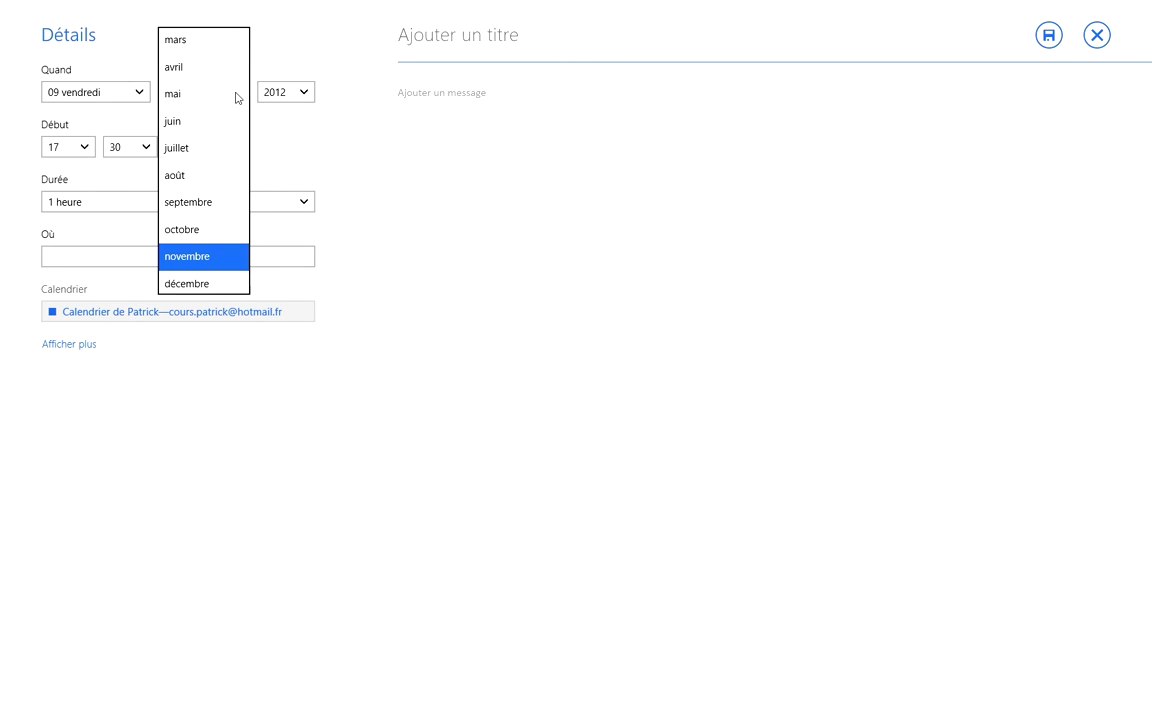
click(225, 284)
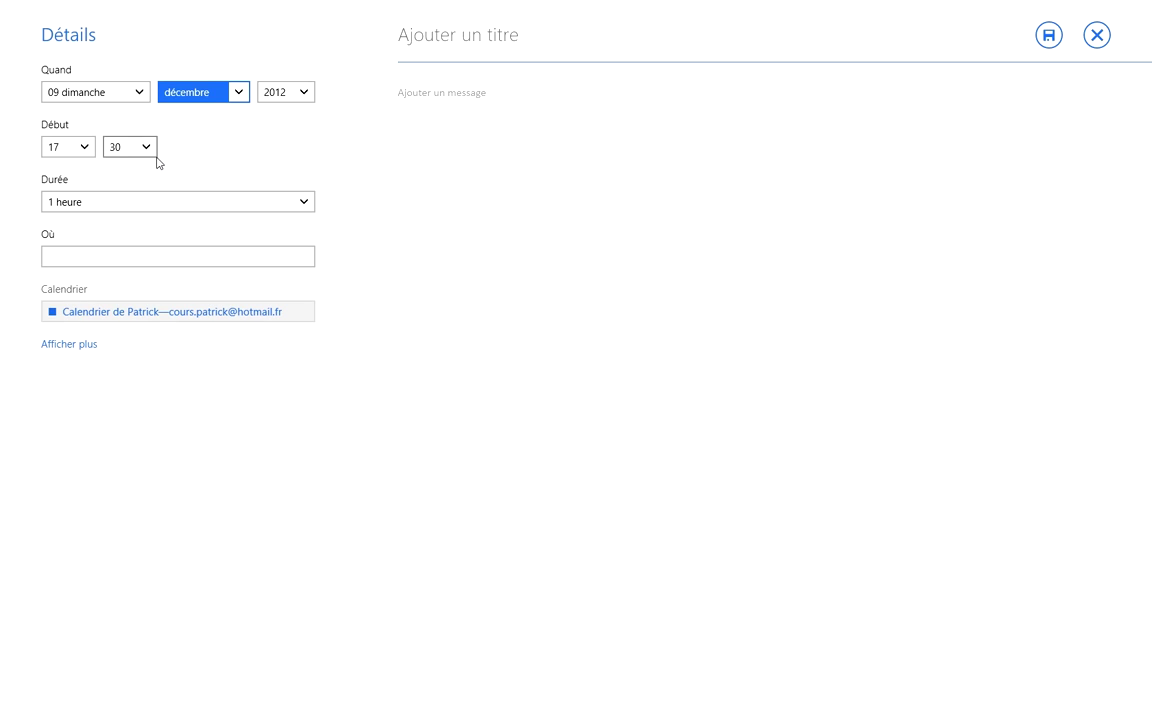
- Set the event's start time to 12:00
click(85, 153)
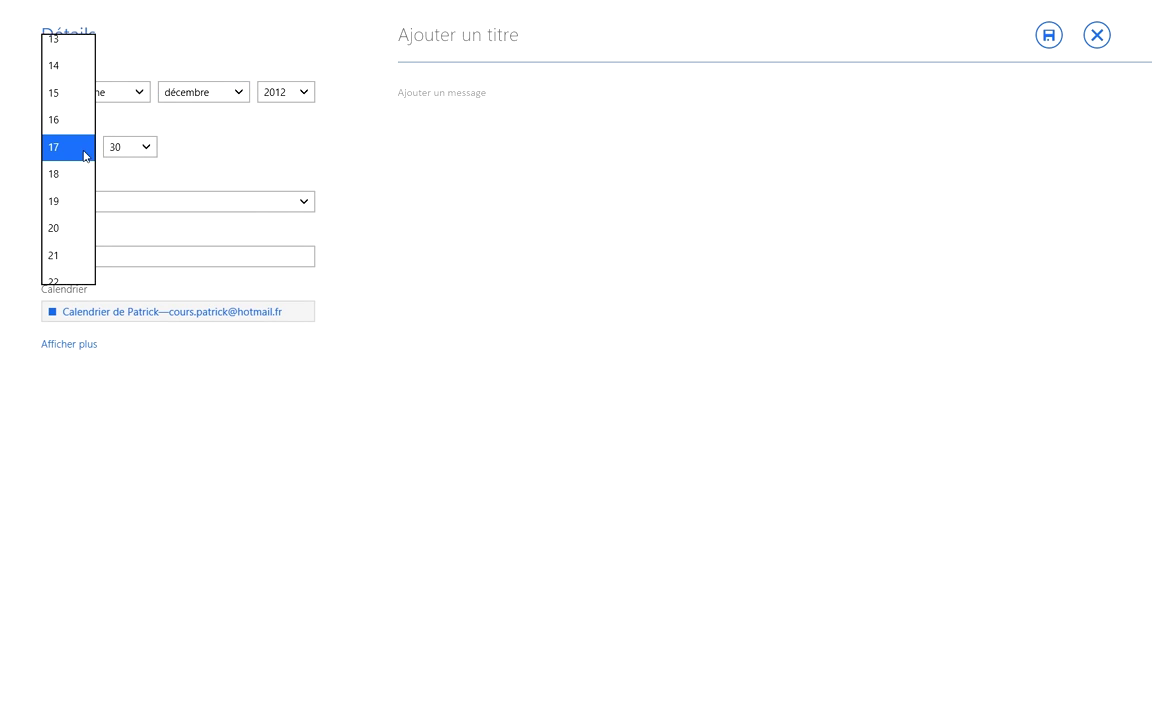
scroll(70, 146, up, 4)
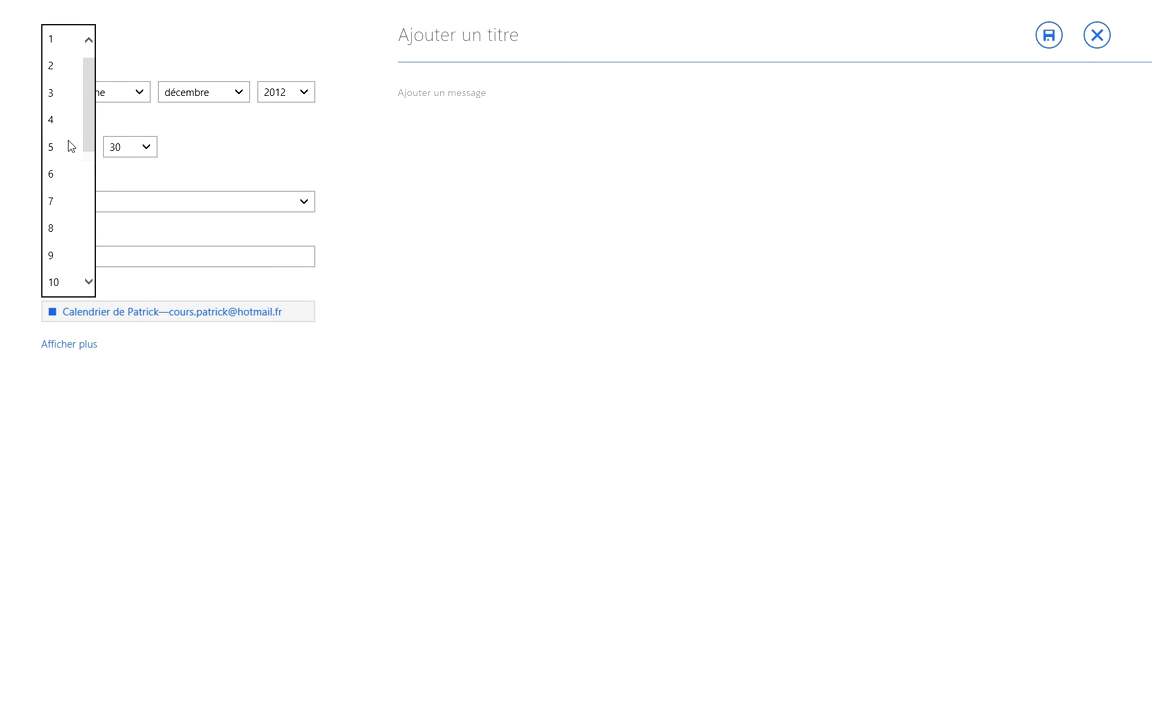
scroll(70, 146, down, 4)
scroll(68, 150, up, 3)
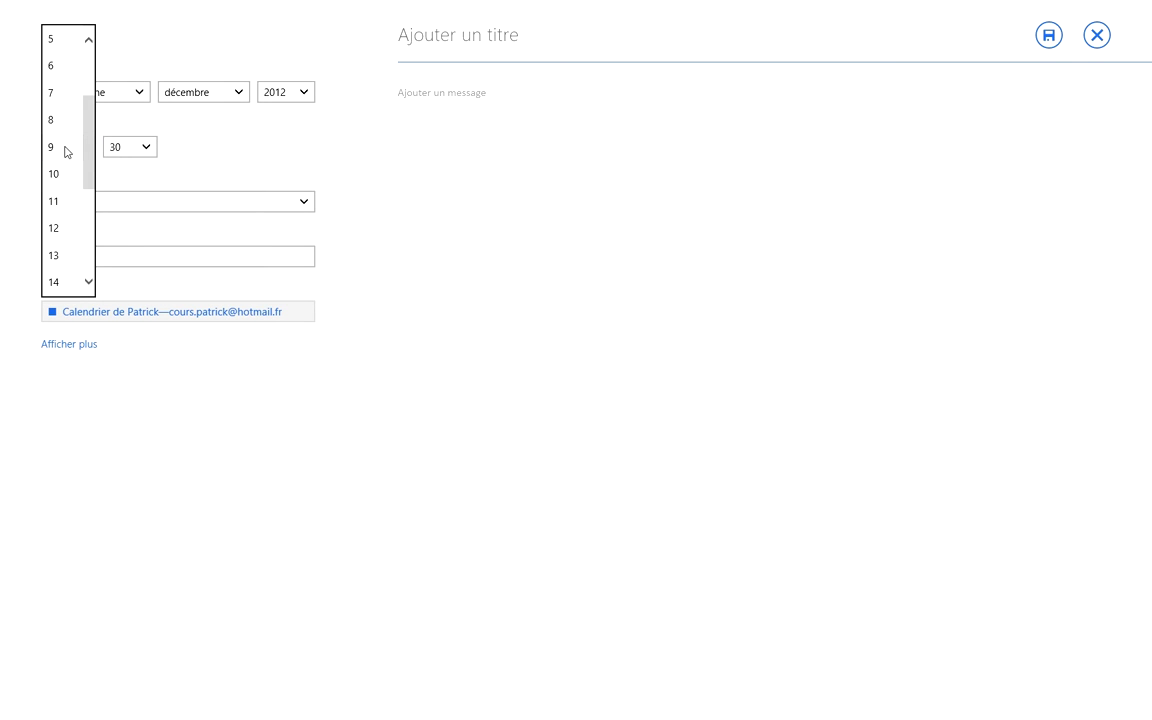
mouse_move(86, 127)
mouse_down()
mouse_move(92, 97)
mouse_move(92, 170)
mouse_move(93, 148)
mouse_up()
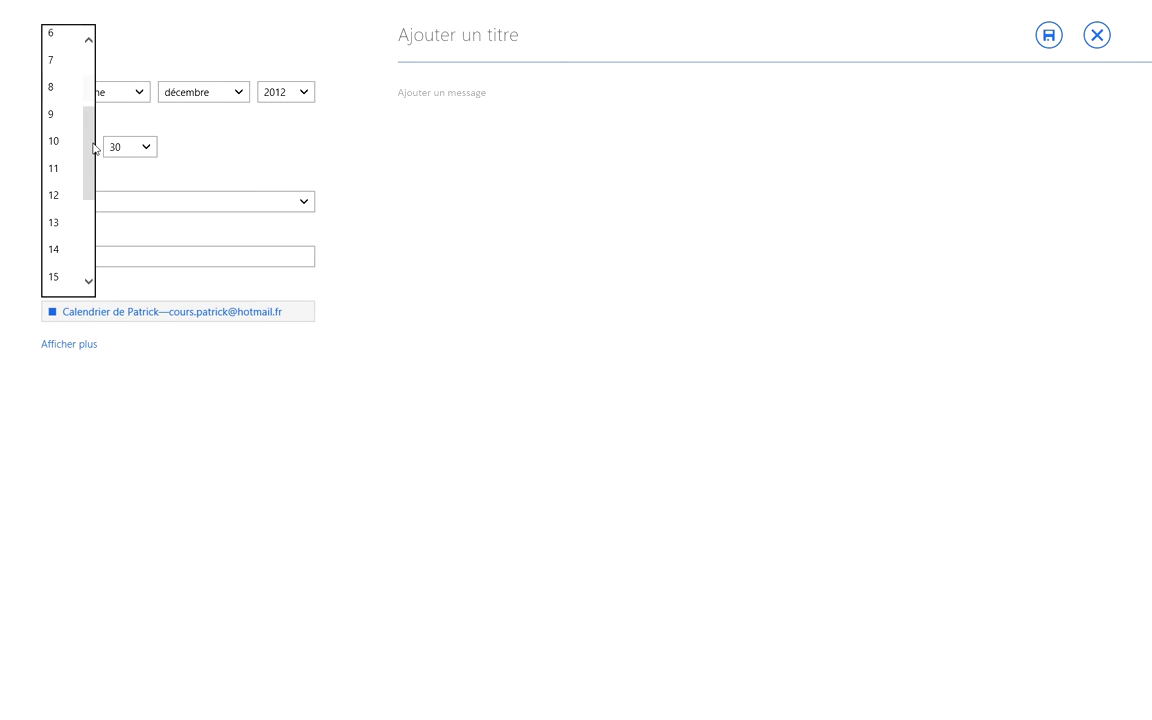
click(62, 198)
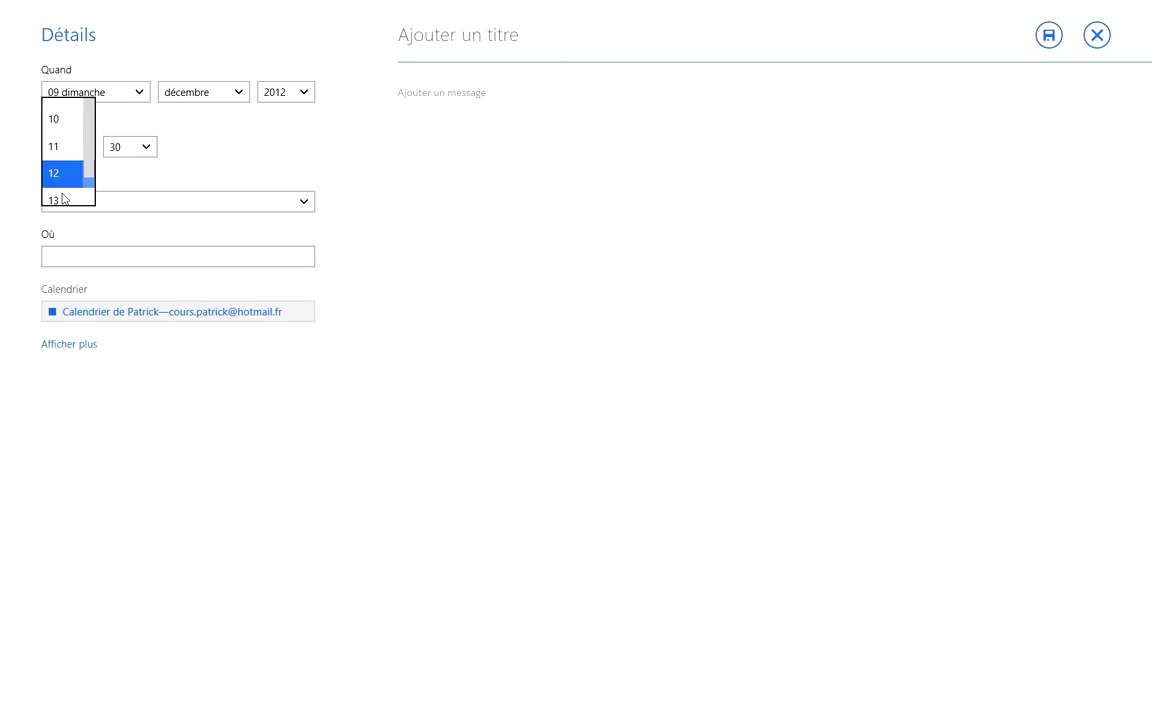
click(133, 152)
scroll(134, 150, up, 1)
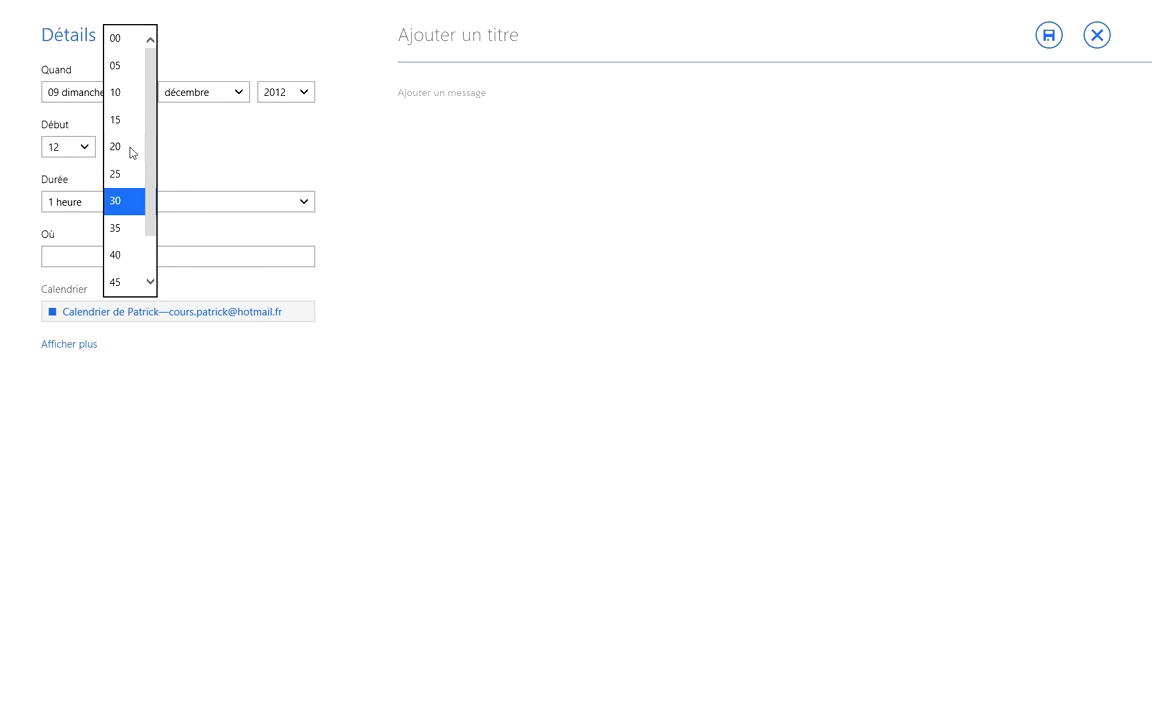
click(121, 48)
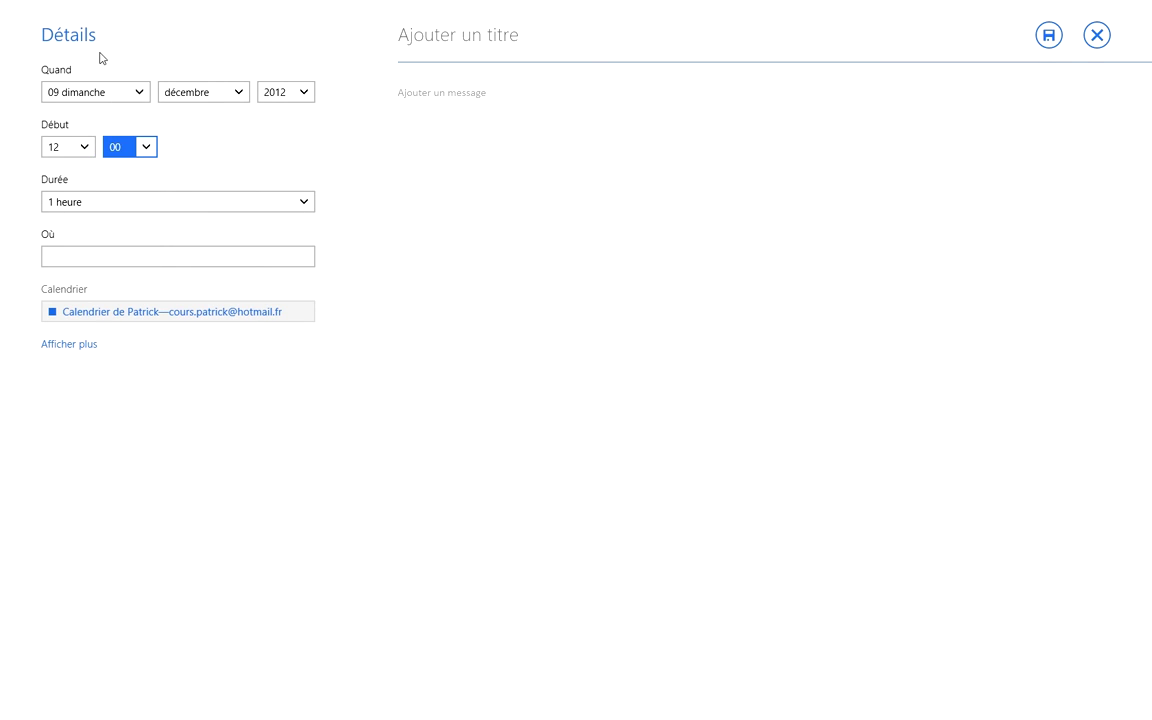
- Set the event's duration to 2 heures
click(131, 212)
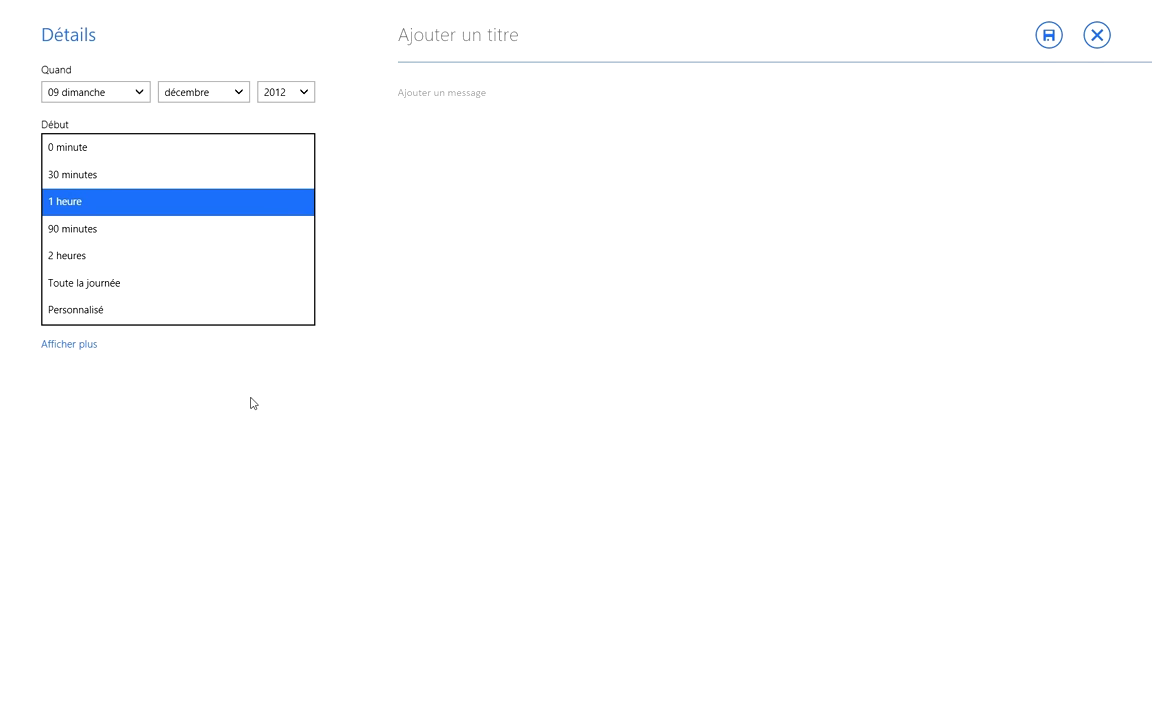
click(52, 255)
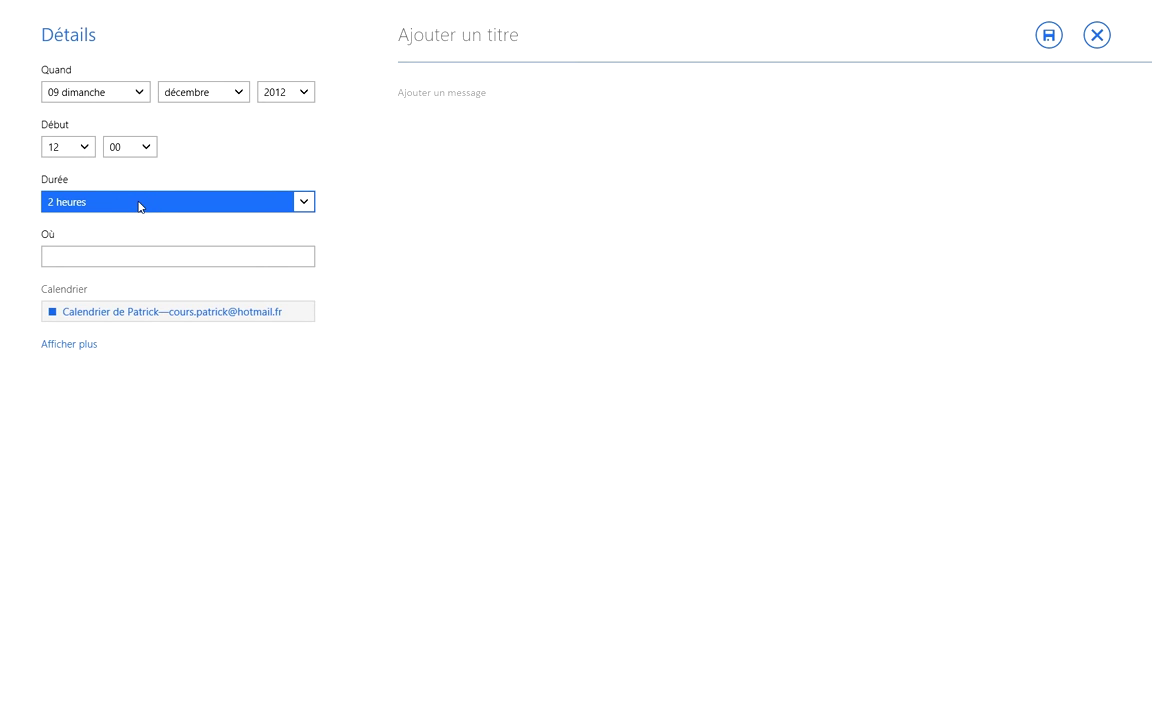
click(79, 202)
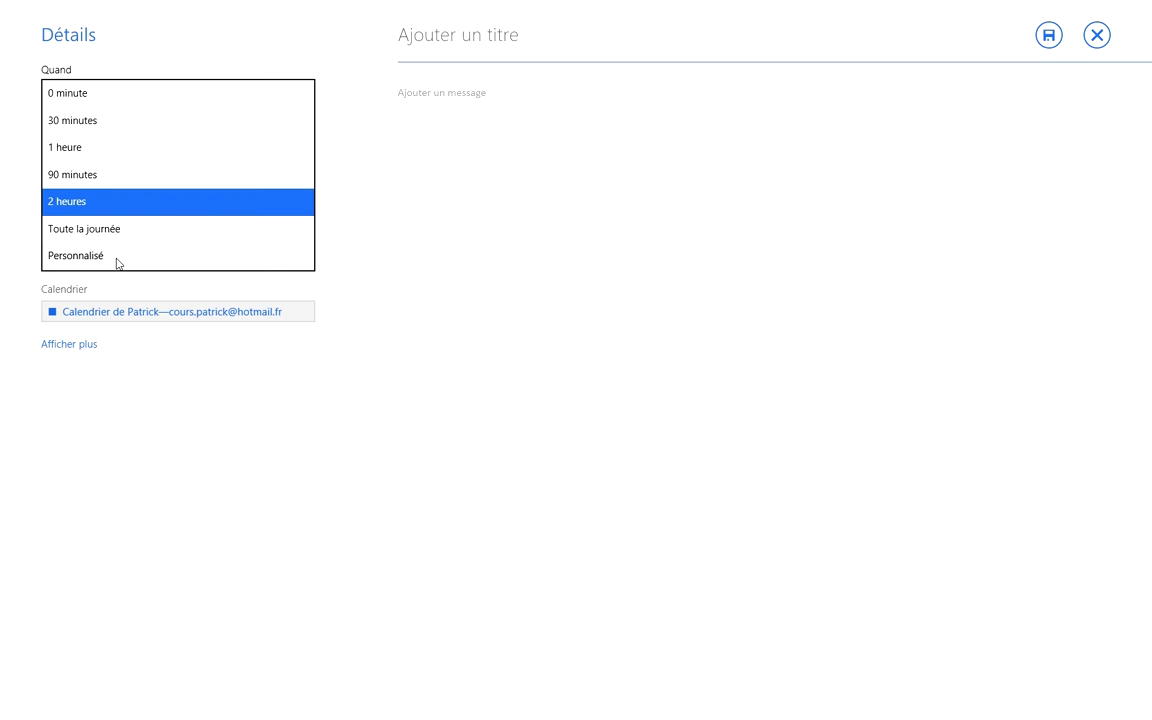
click(10, 260)
- Switch the event's duration to Personnalisé and set the end time to 12:45
click(62, 205)
click(62, 257)
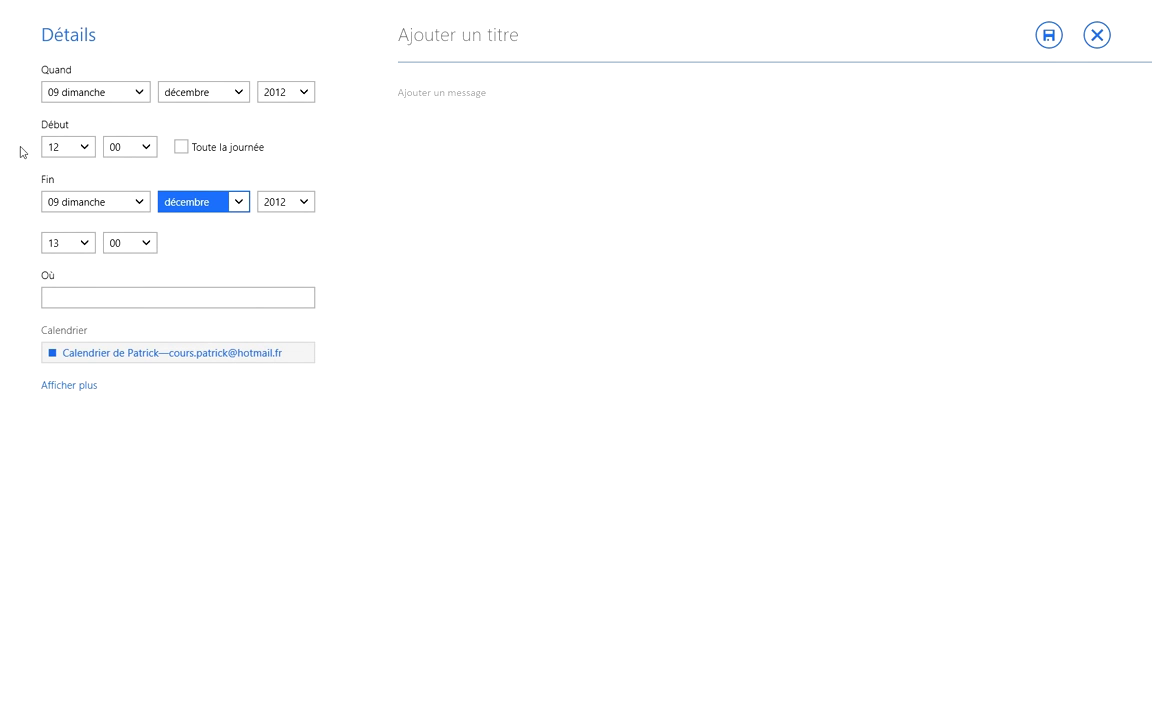
click(85, 246)
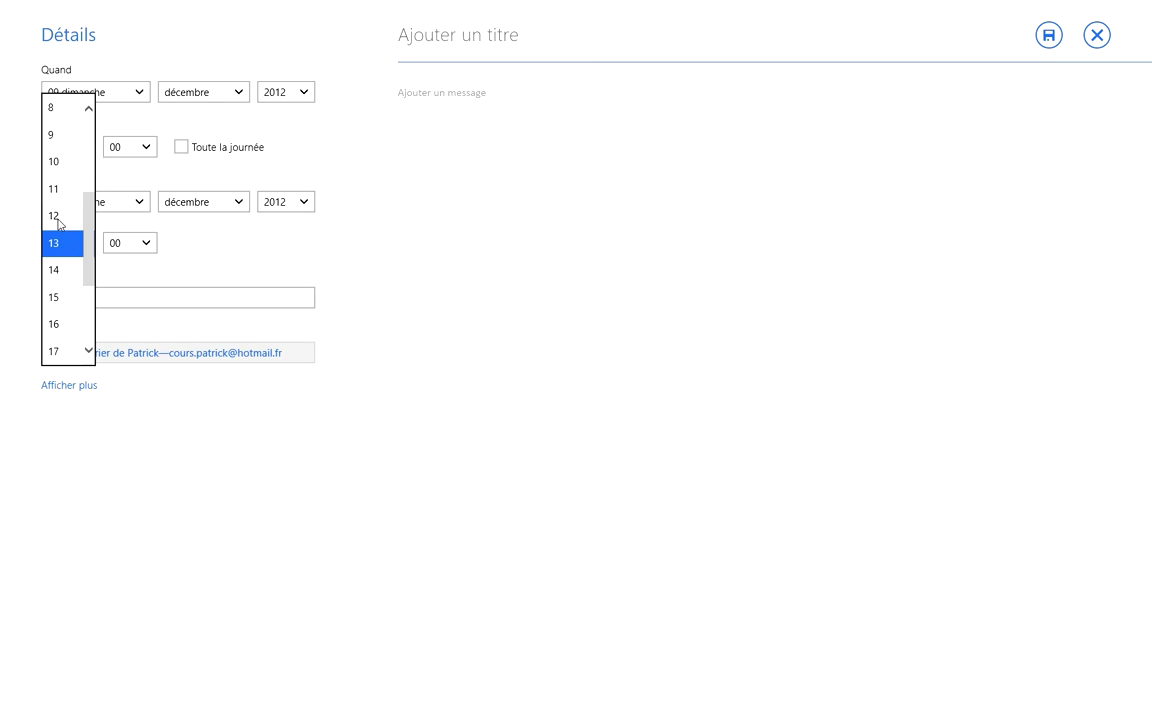
click(58, 224)
click(136, 243)
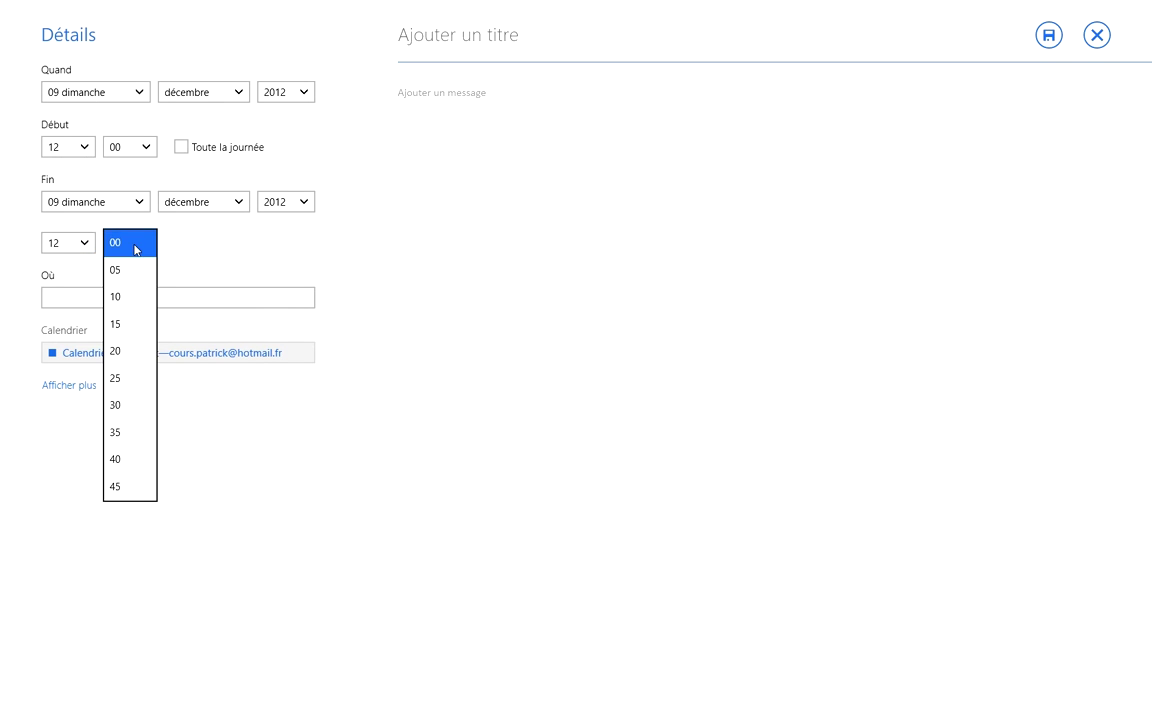
click(128, 486)
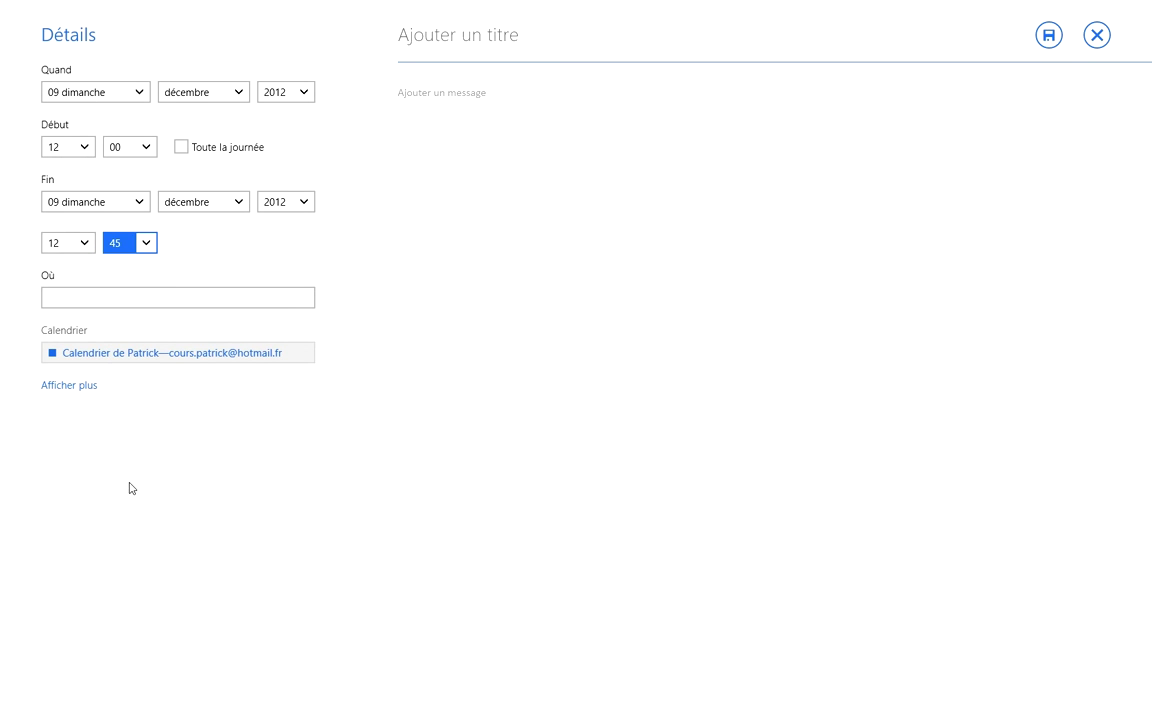
- Enter Dijon as the event's location and show the additional event details
click(131, 299)
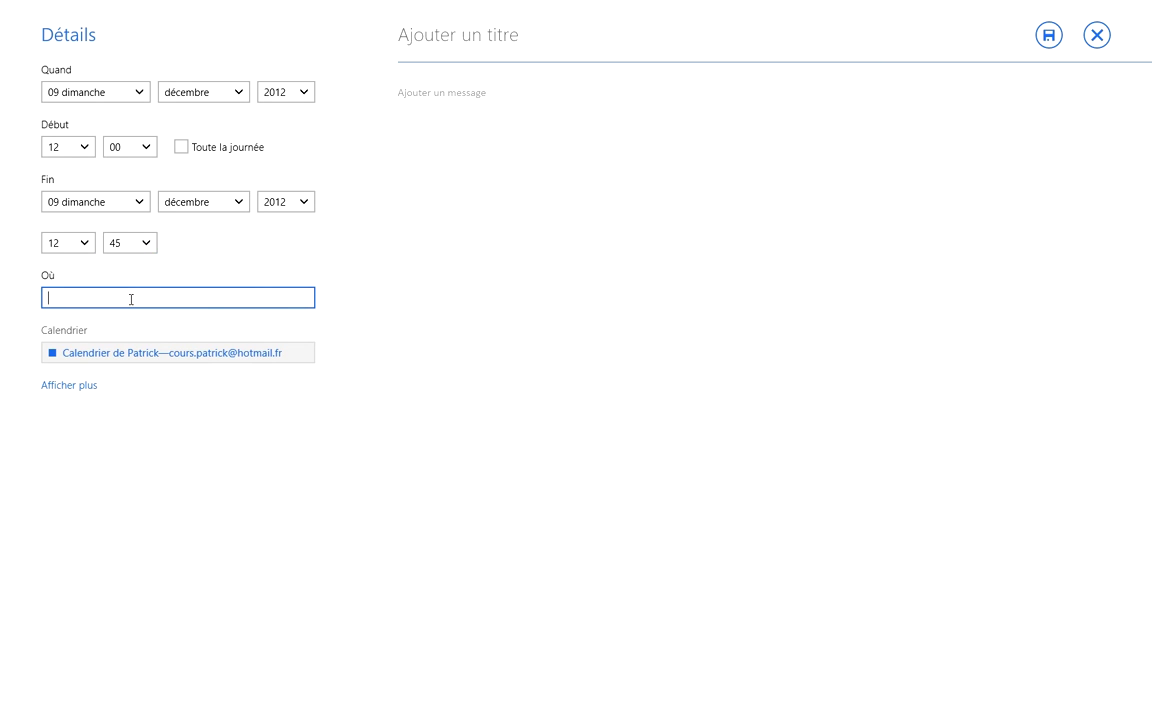
text(Dijon)
click(79, 387)
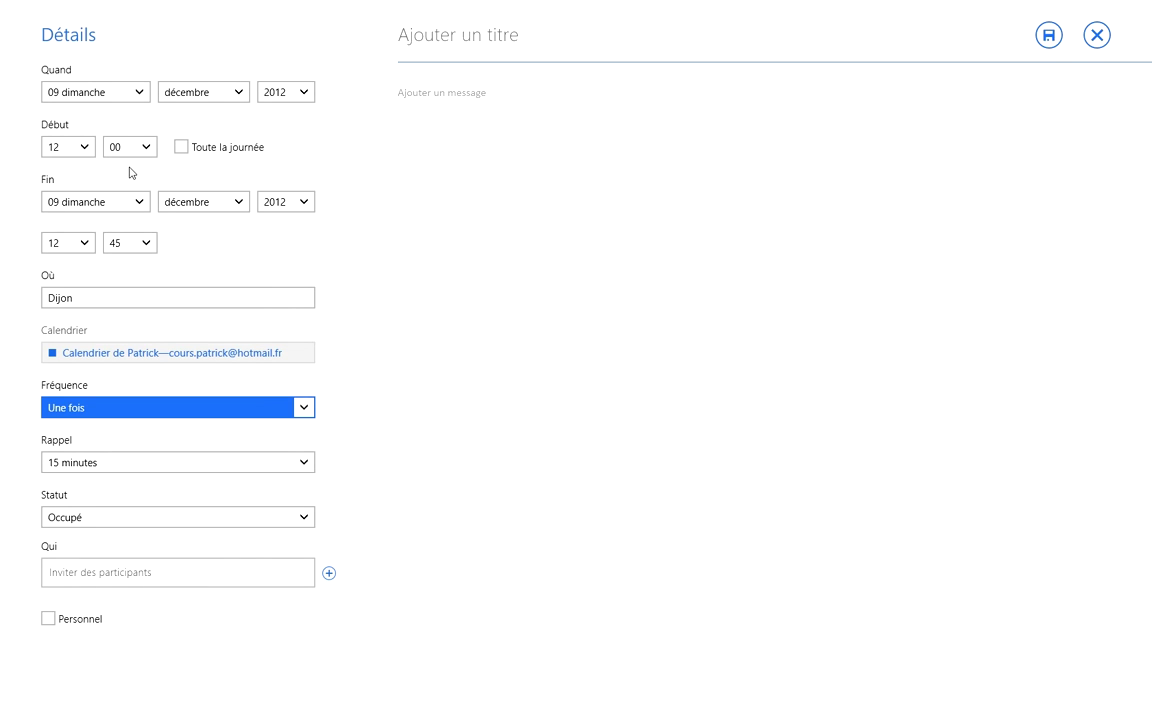
- Set the event's reminder to 1 jour and its frequency to Tous les ans
click(101, 469)
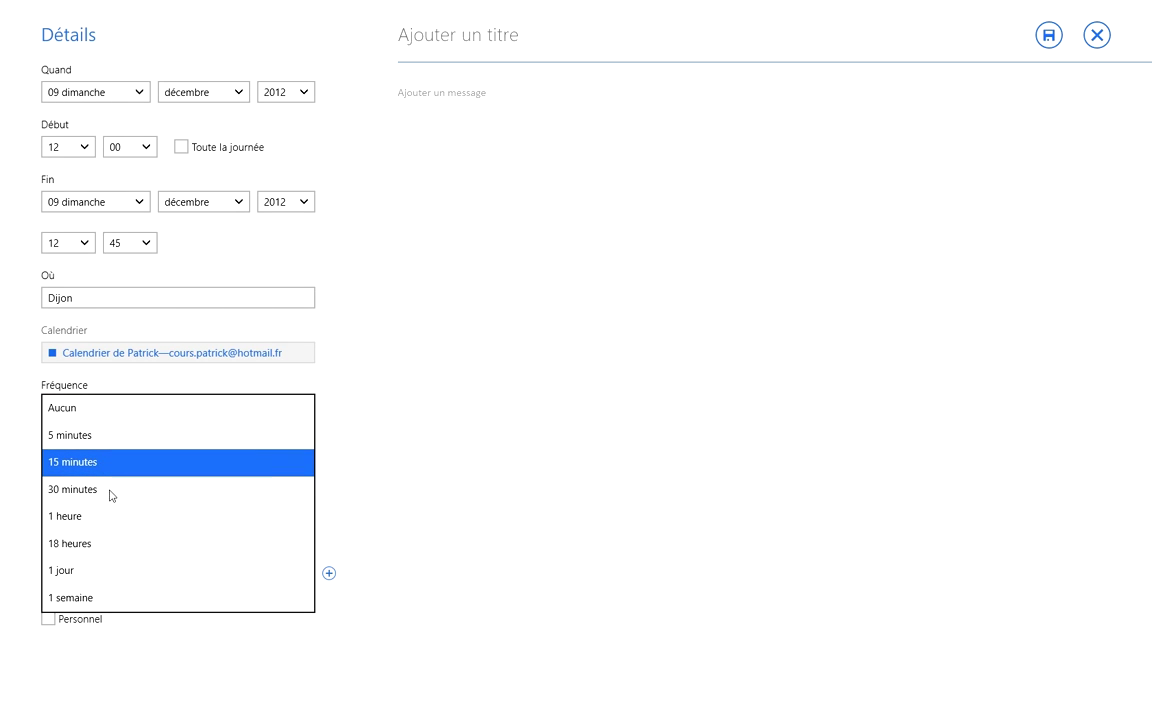
click(110, 578)
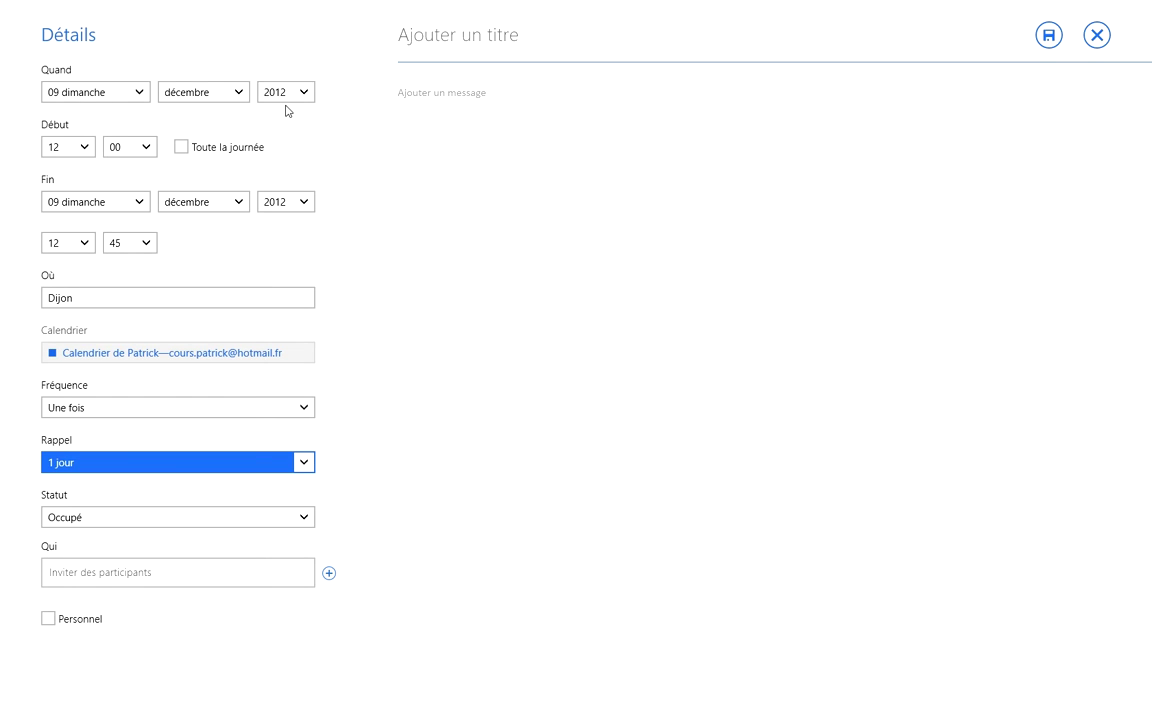
click(105, 410)
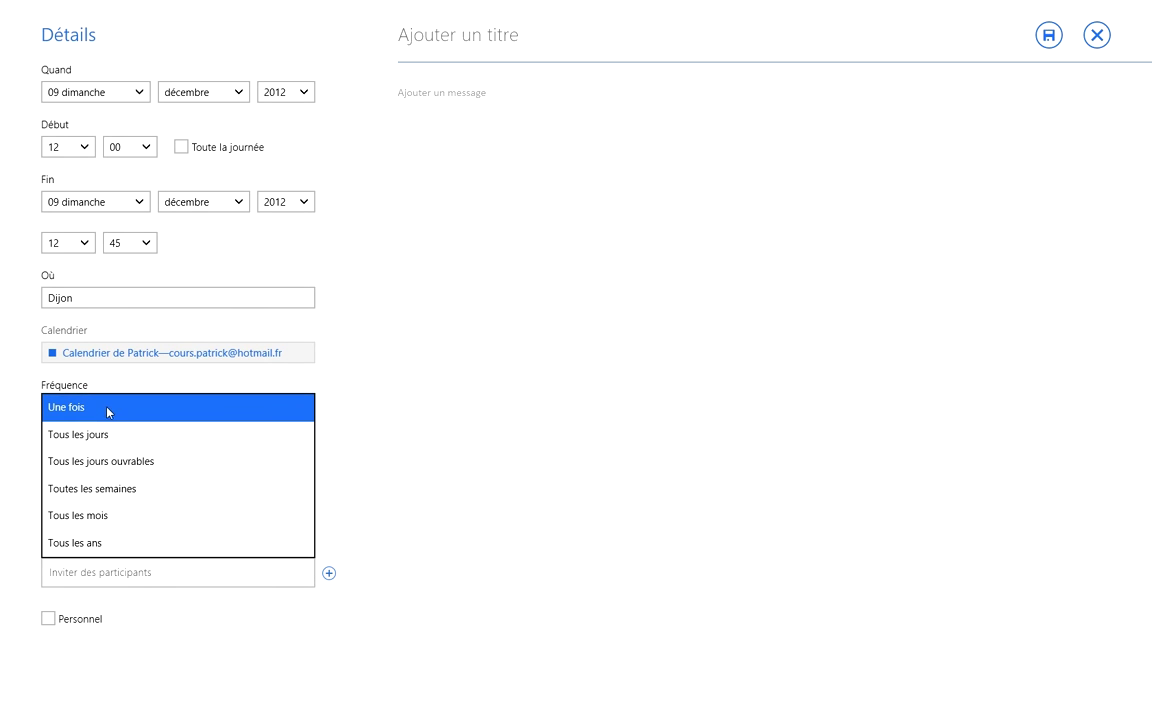
click(90, 543)
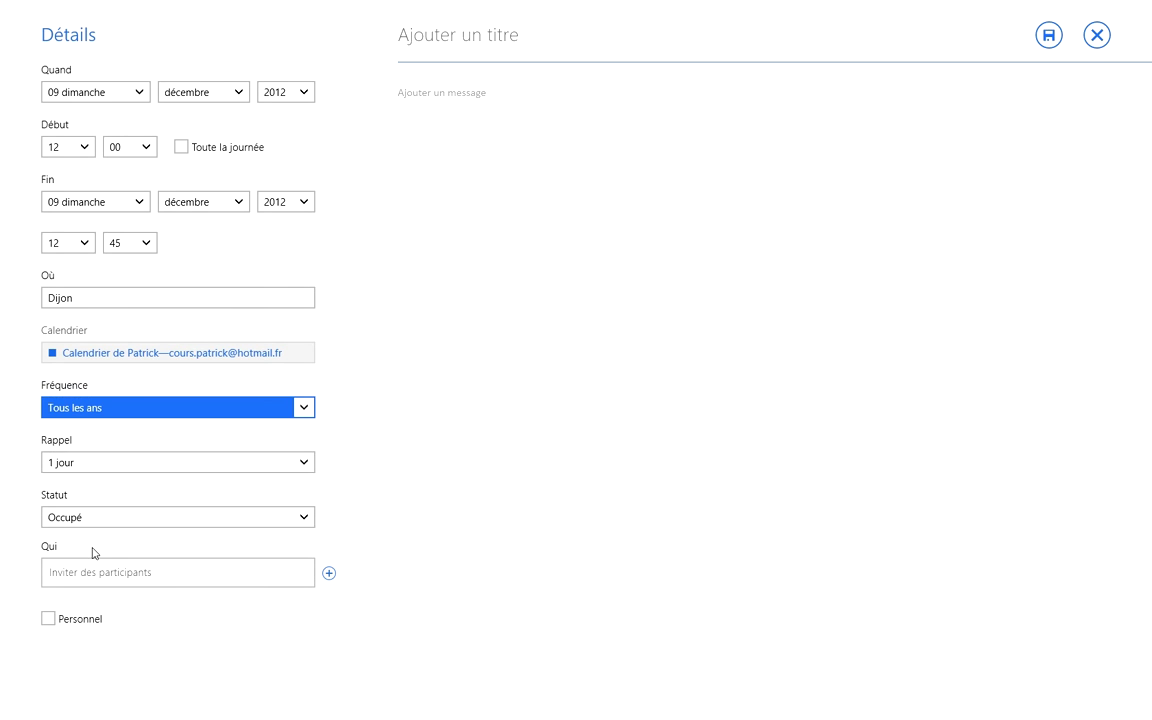
click(130, 410)
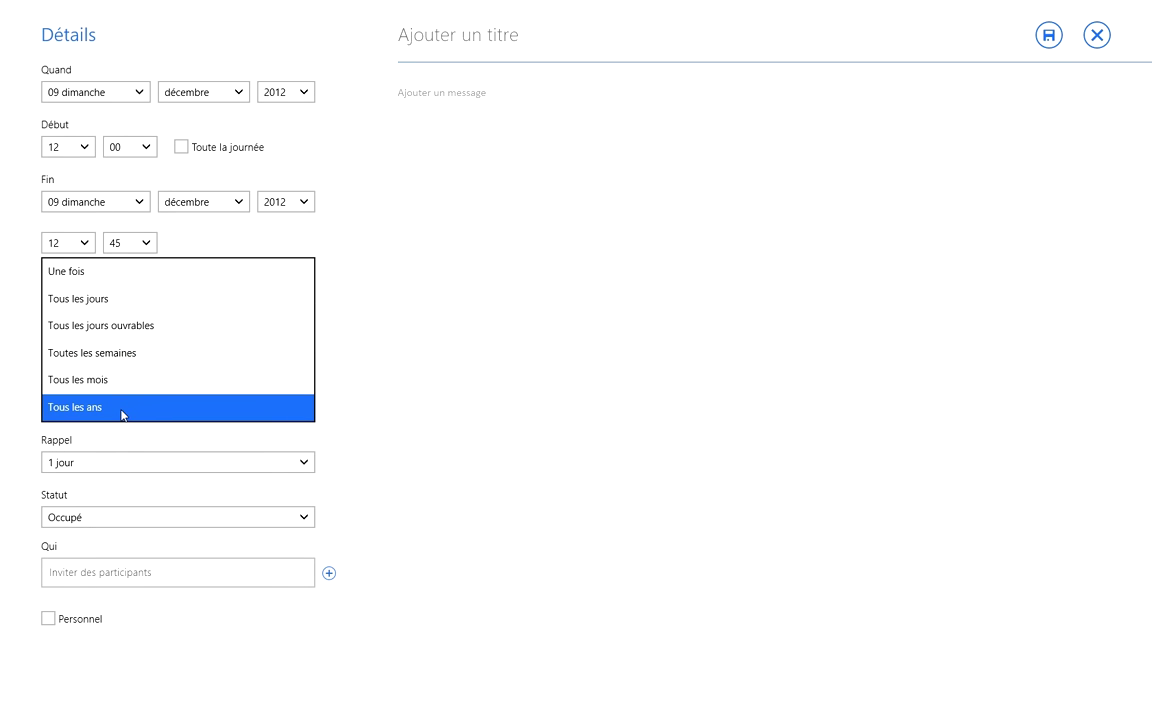
click(123, 414)
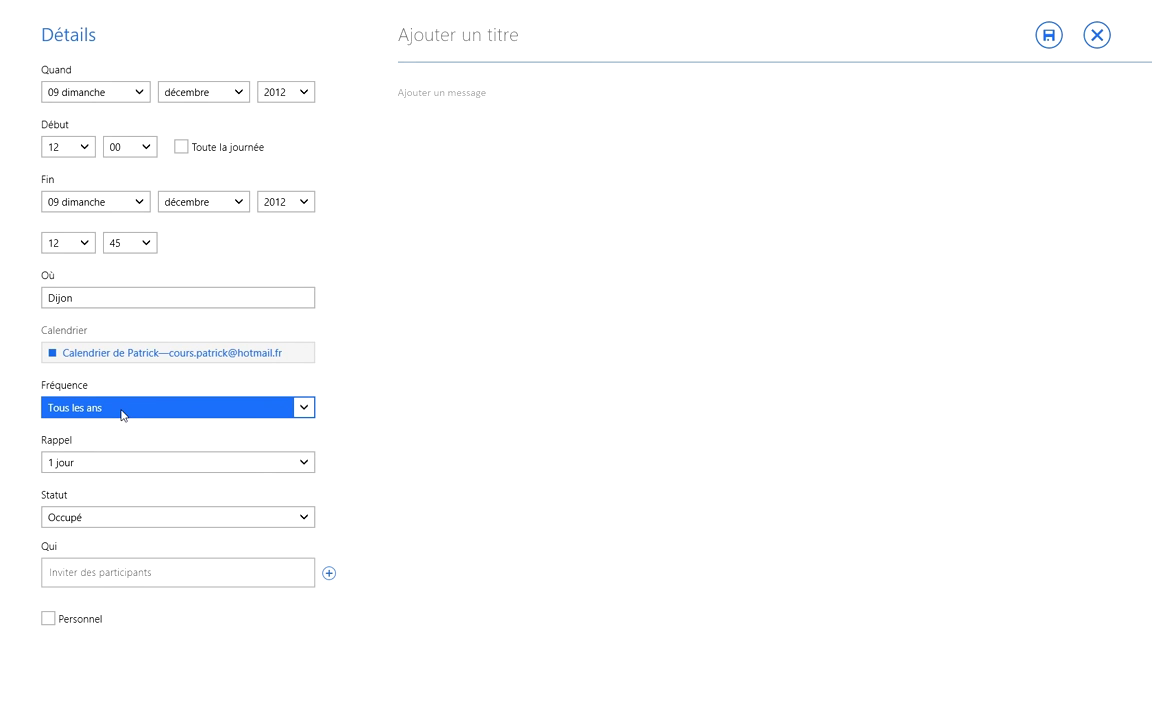
- Review the event's status options and keep Occupé
click(106, 518)
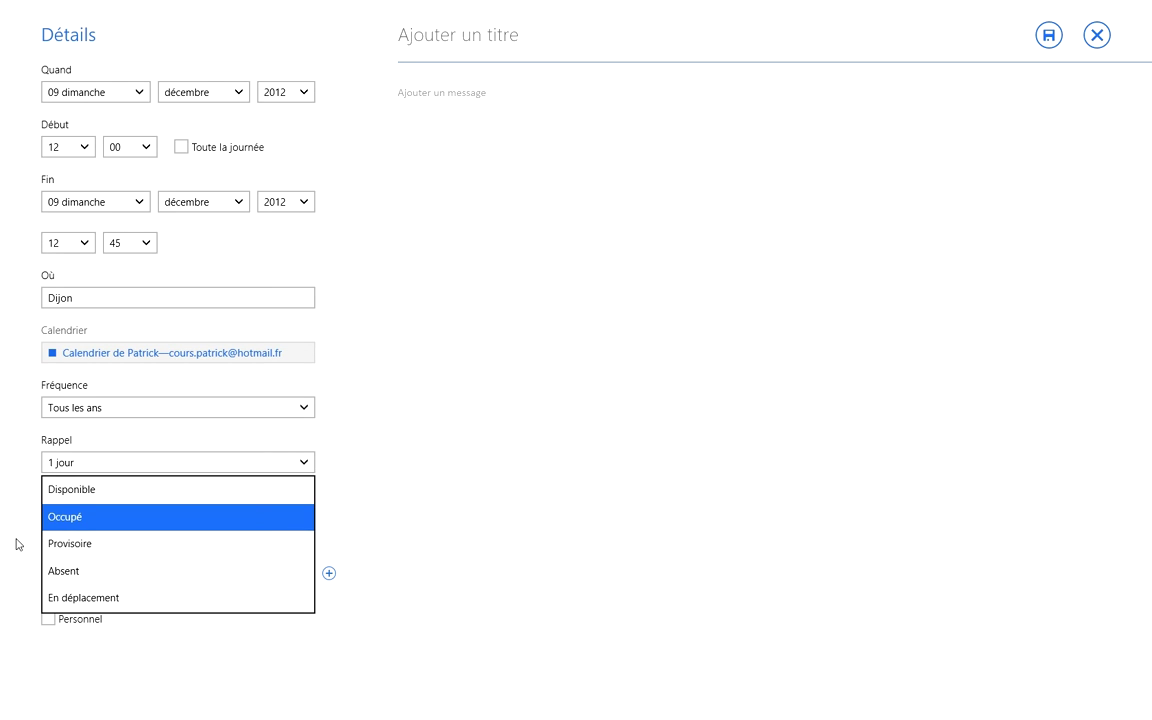
click(18, 540)
click(74, 523)
click(27, 548)
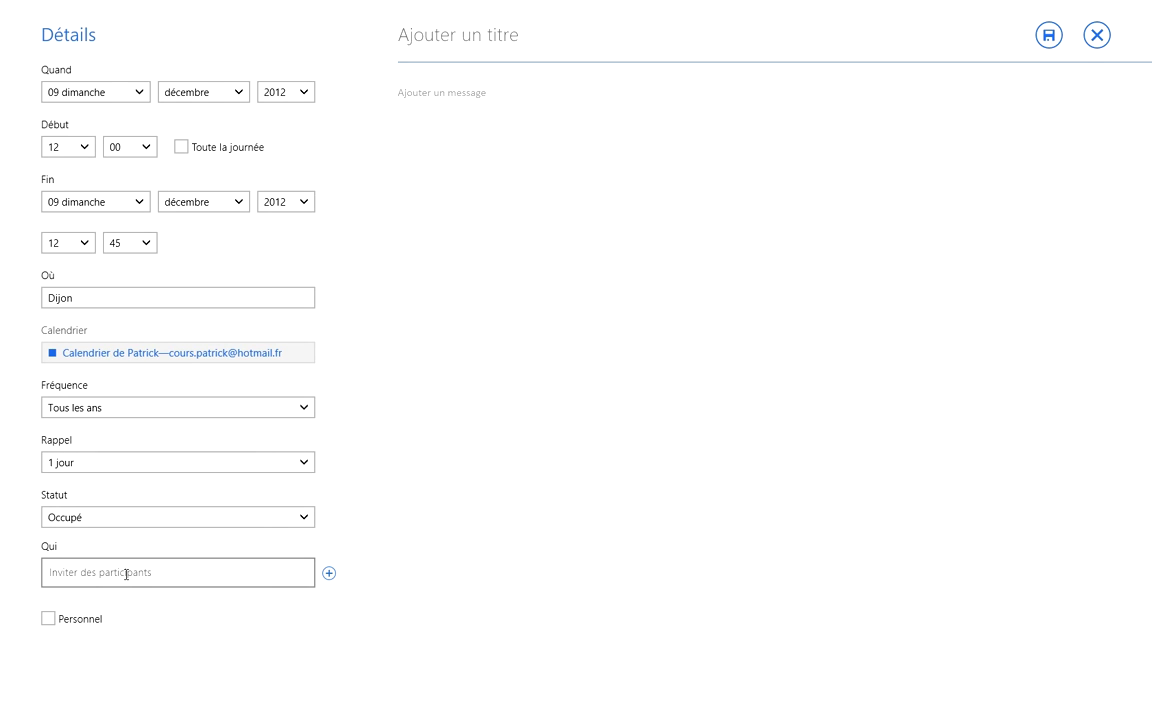
- Invite the contact listed under M as a participant in the event
click(80, 572)
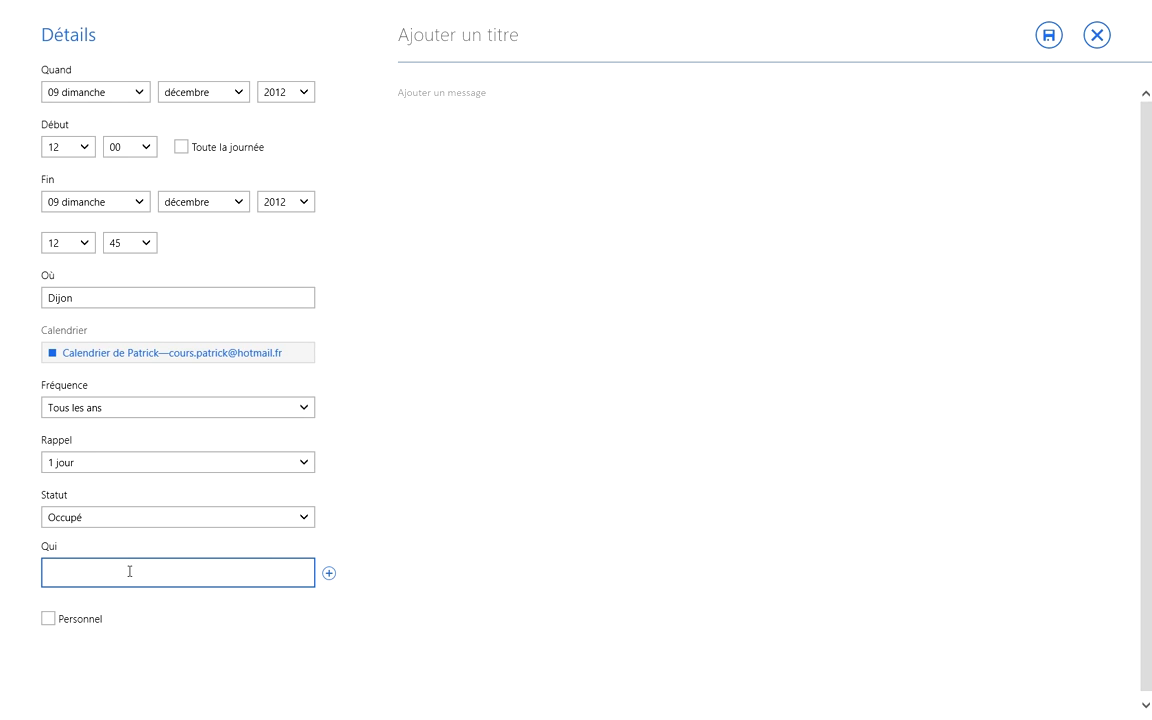
click(330, 574)
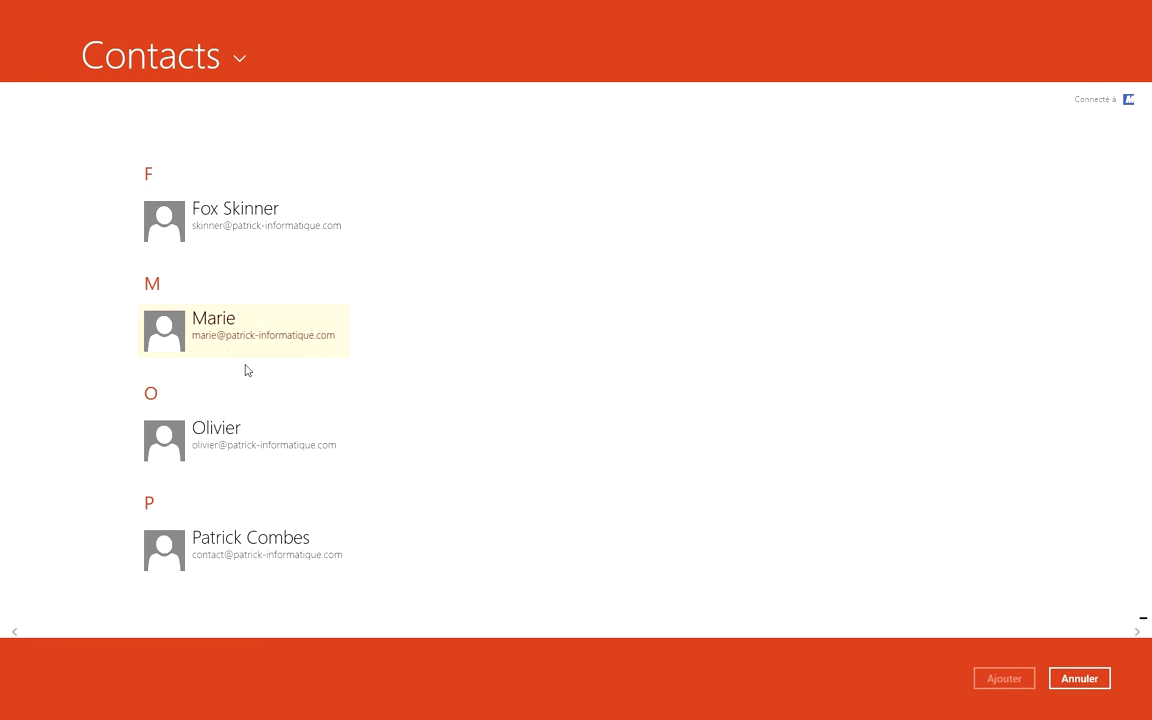
click(300, 339)
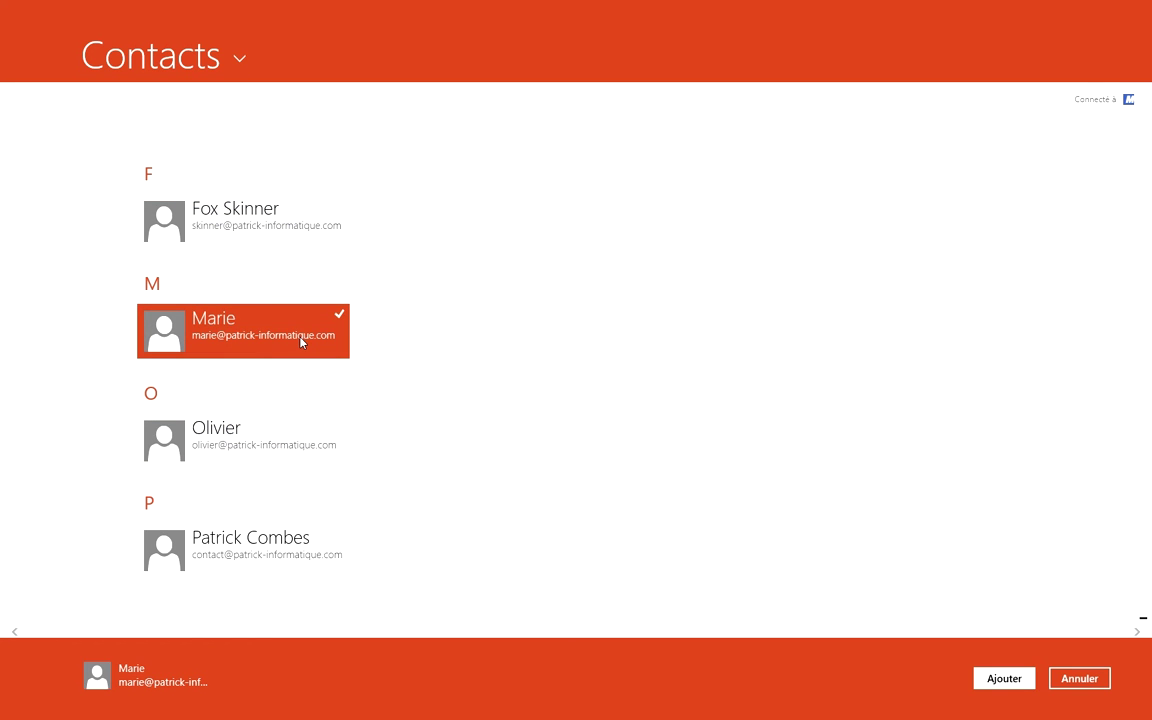
click(1004, 678)
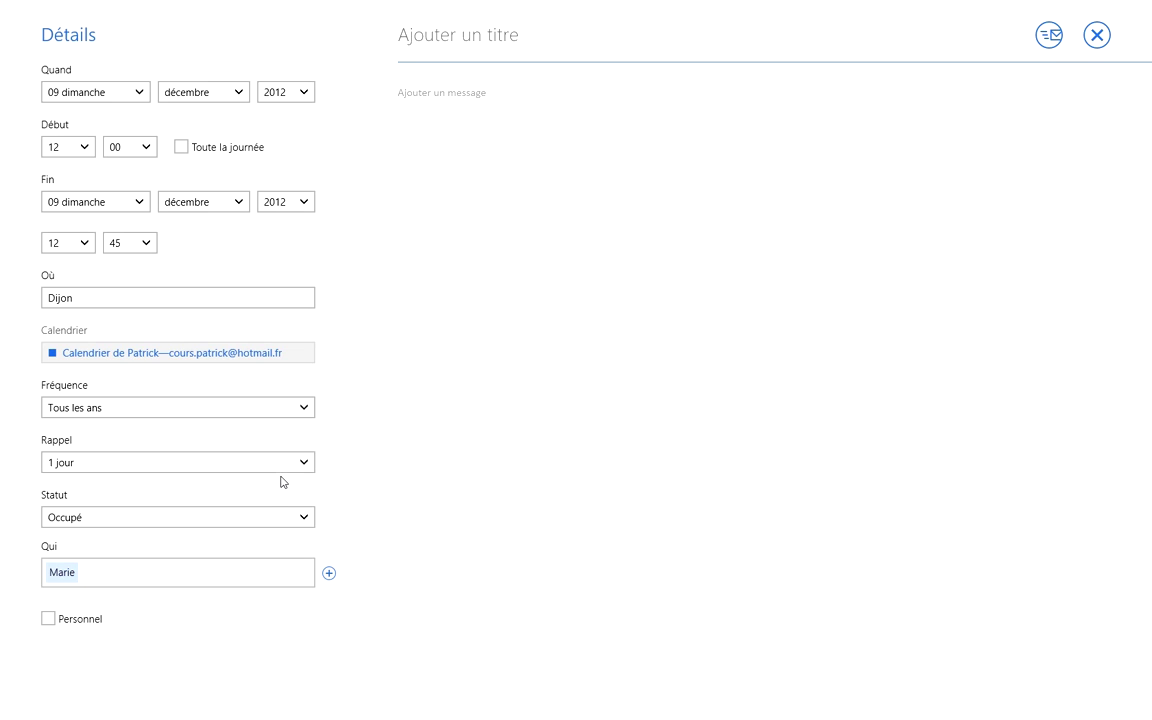
- Title the event "Anniversaire" followed by the contact's first name and enter the message "Pensez à lui acheter des fleurs."
click(534, 40)
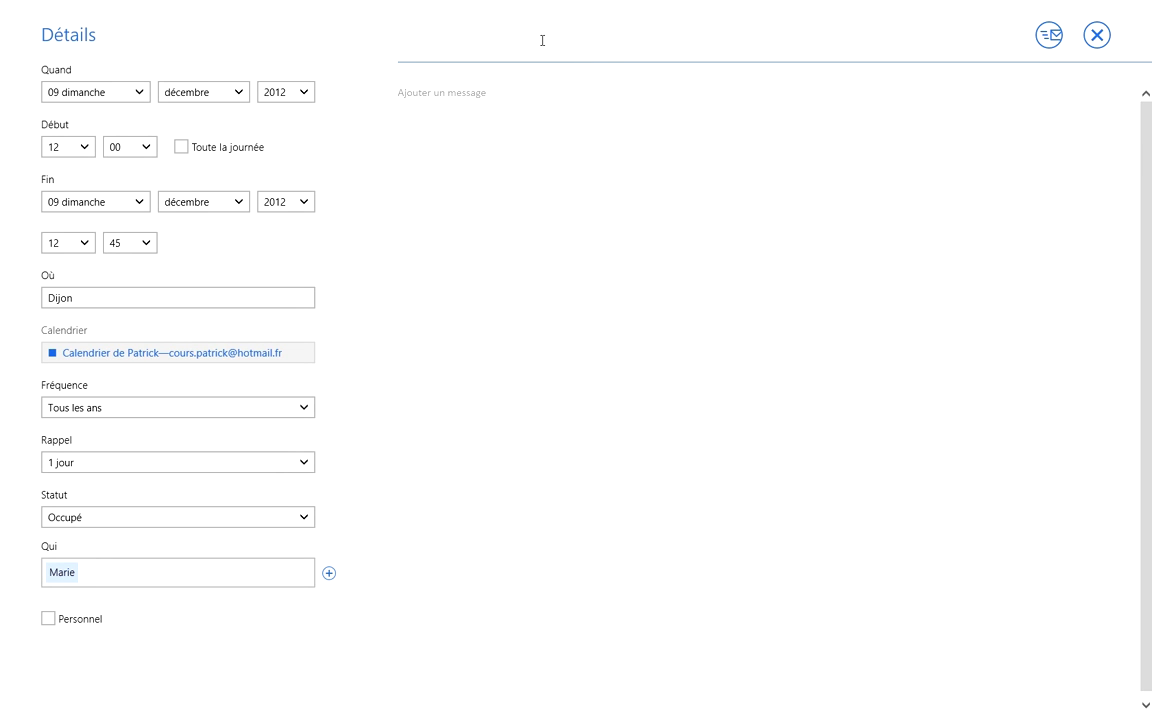
text(Anniv)
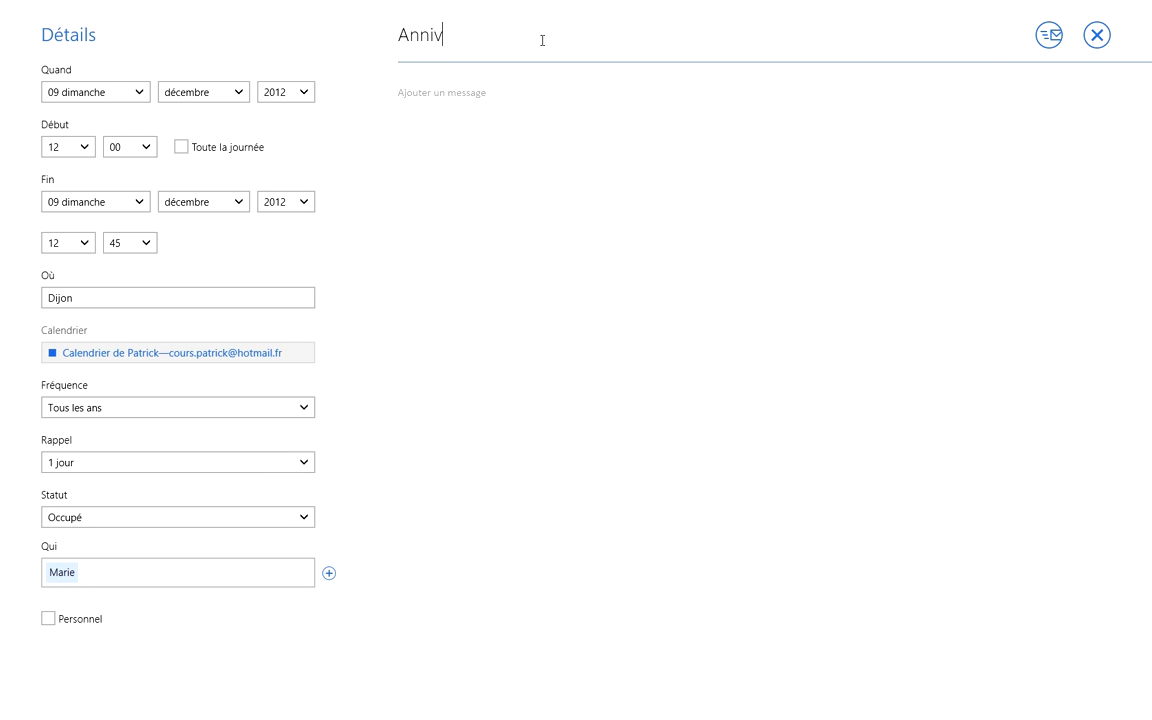
text(ersaire Marie)
click(513, 113)
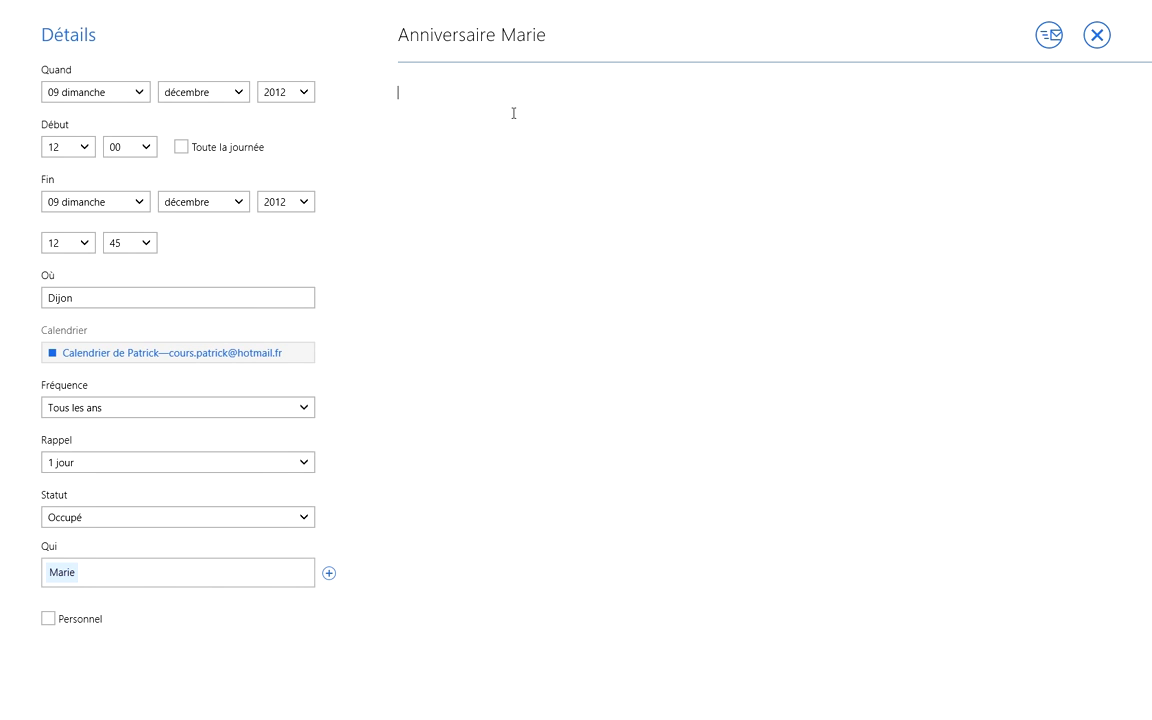
text(Pensez à lui acheter des fleurs.)
- Remove the invited participant from the event
click(85, 574)
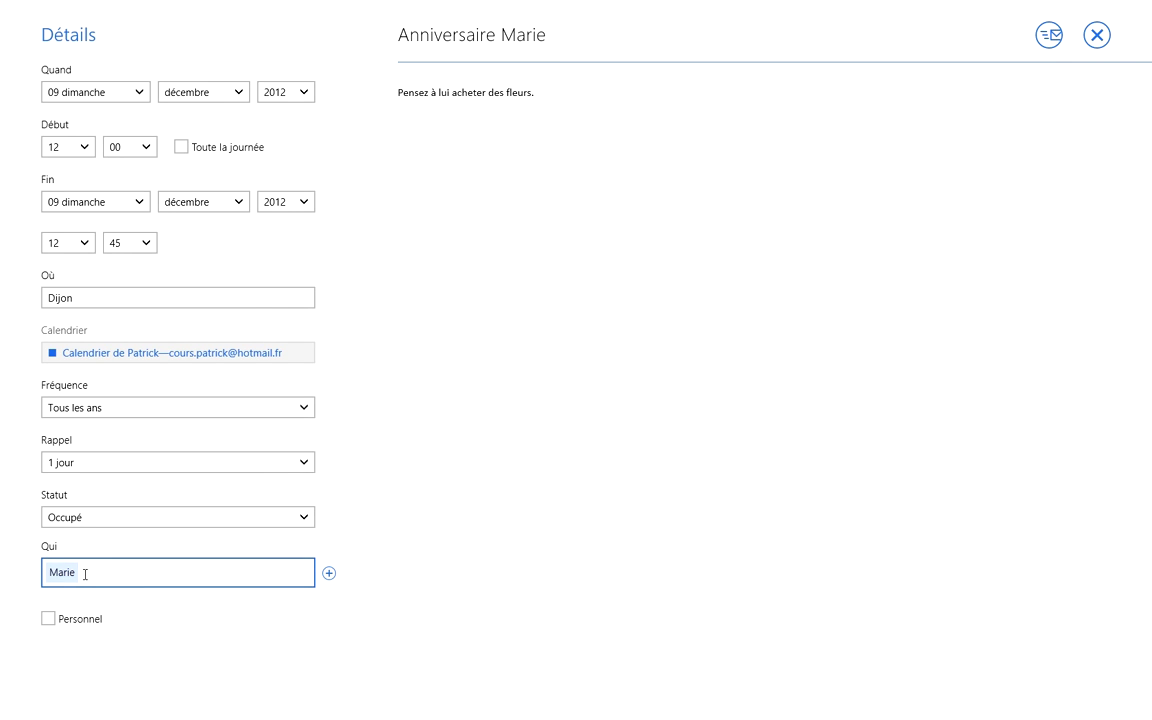
key(BackSpace)
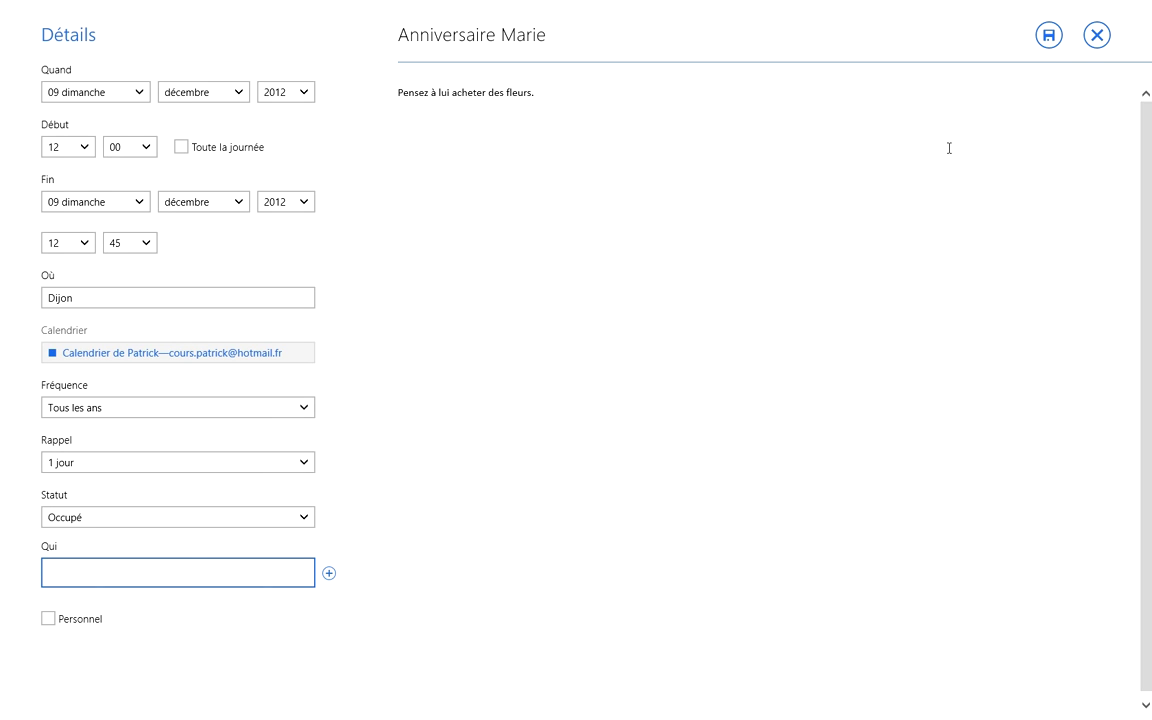
- Save the event and show December 2012 in the month calendar
click(1049, 36)
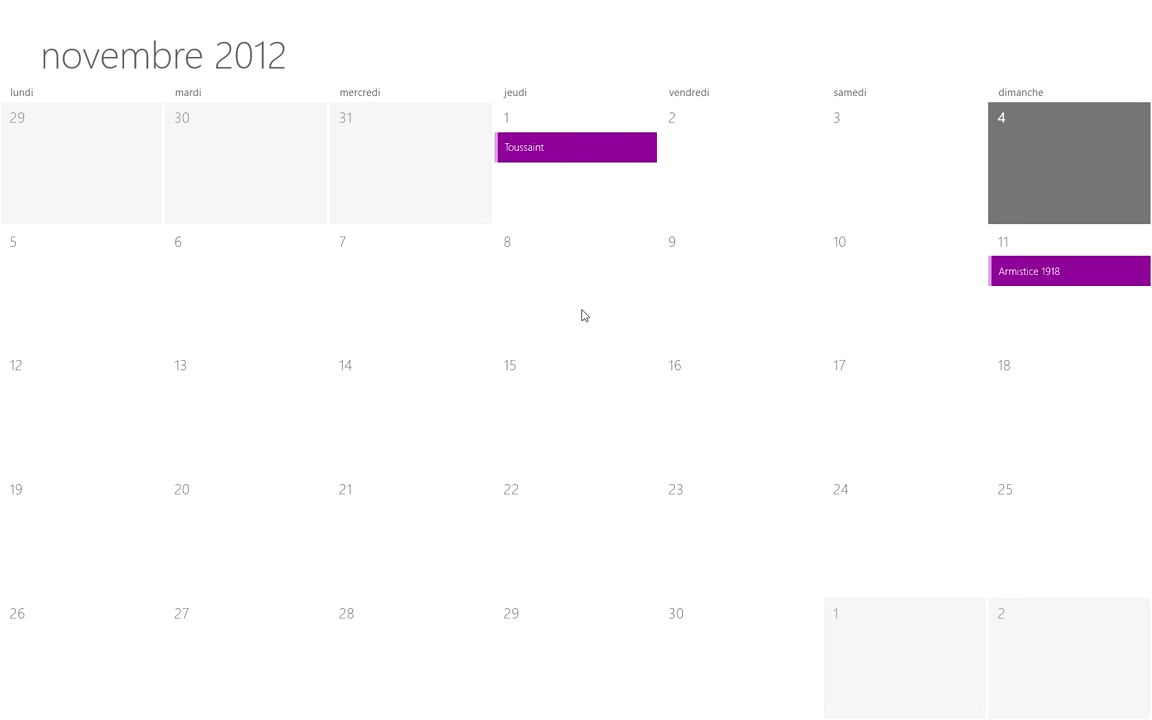
scroll(584, 315, down, 1)
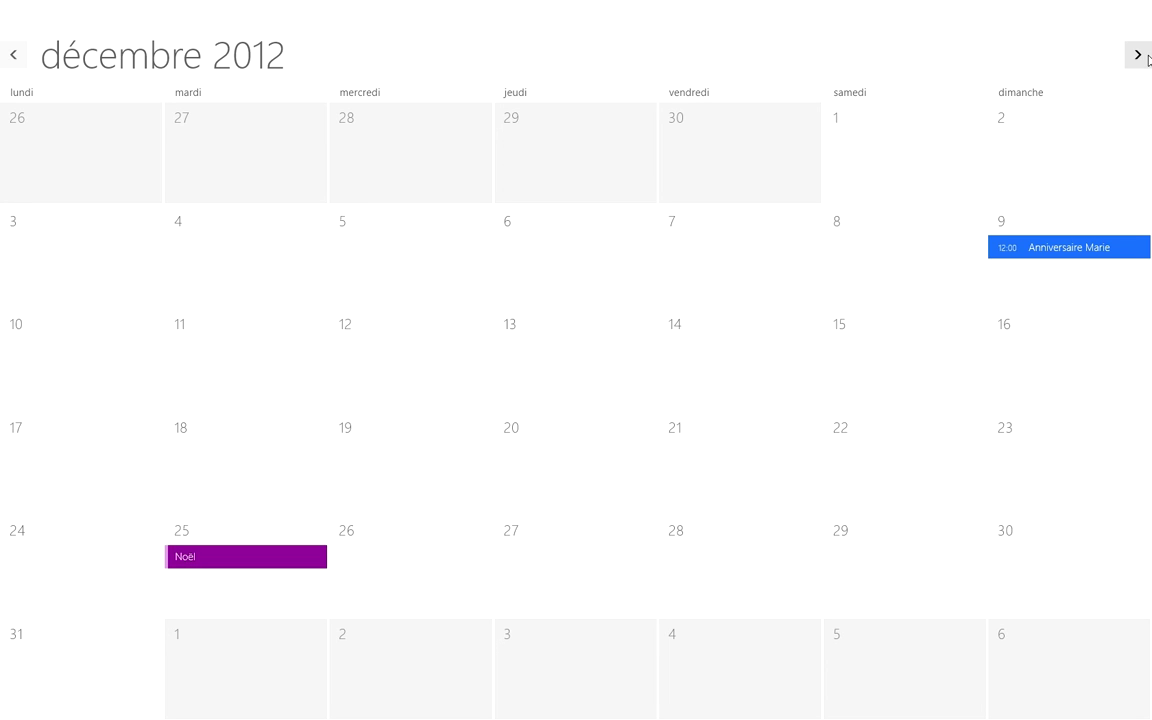